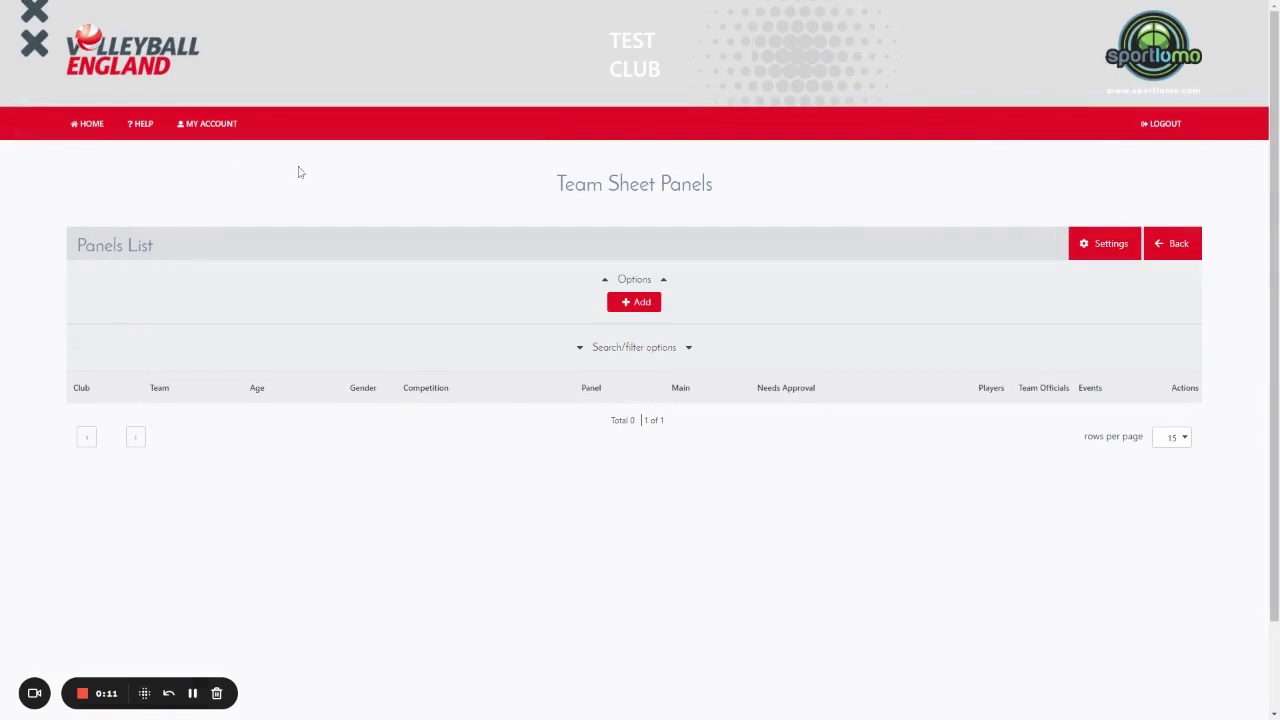
- Create and save a team roster for the Adult Women age grade and team Test Club Rhinos, entering a unique Adult Womens Team roster name
{"action": "left_click", "coordinate": [641, 303]}
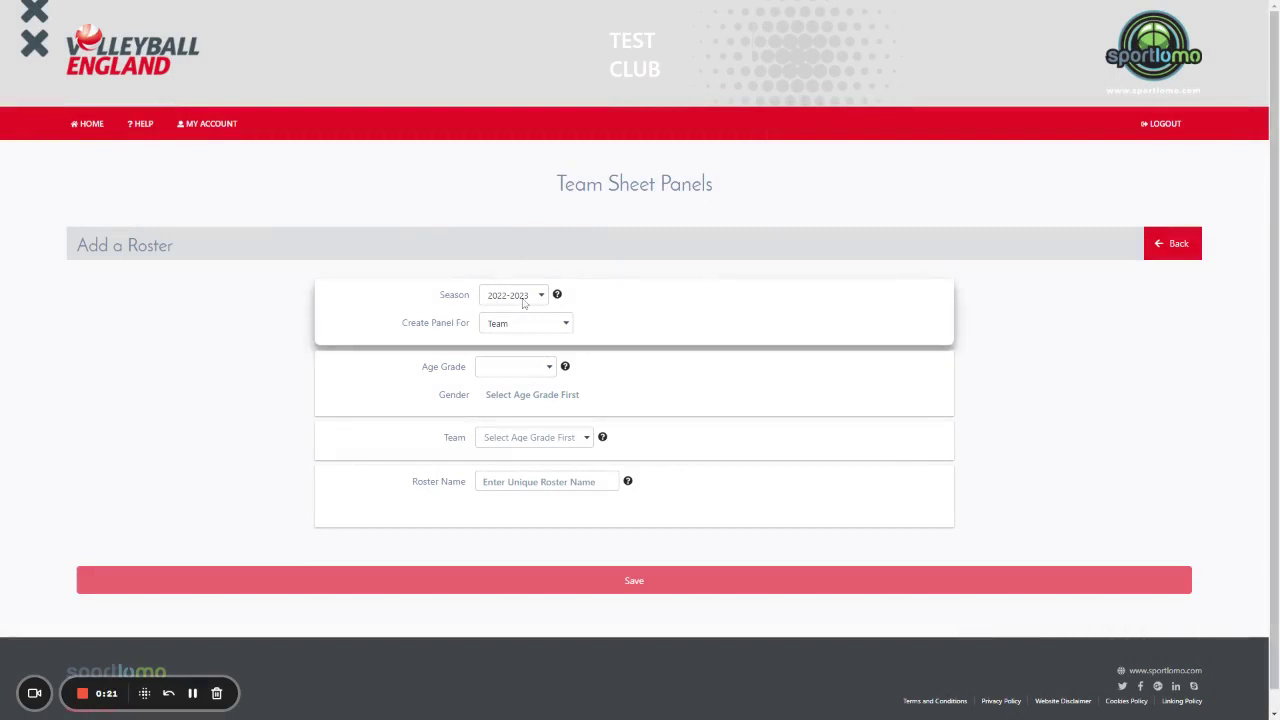
{"action": "left_click", "coordinate": [515, 372]}
{"action": "left_click", "coordinate": [516, 396]}
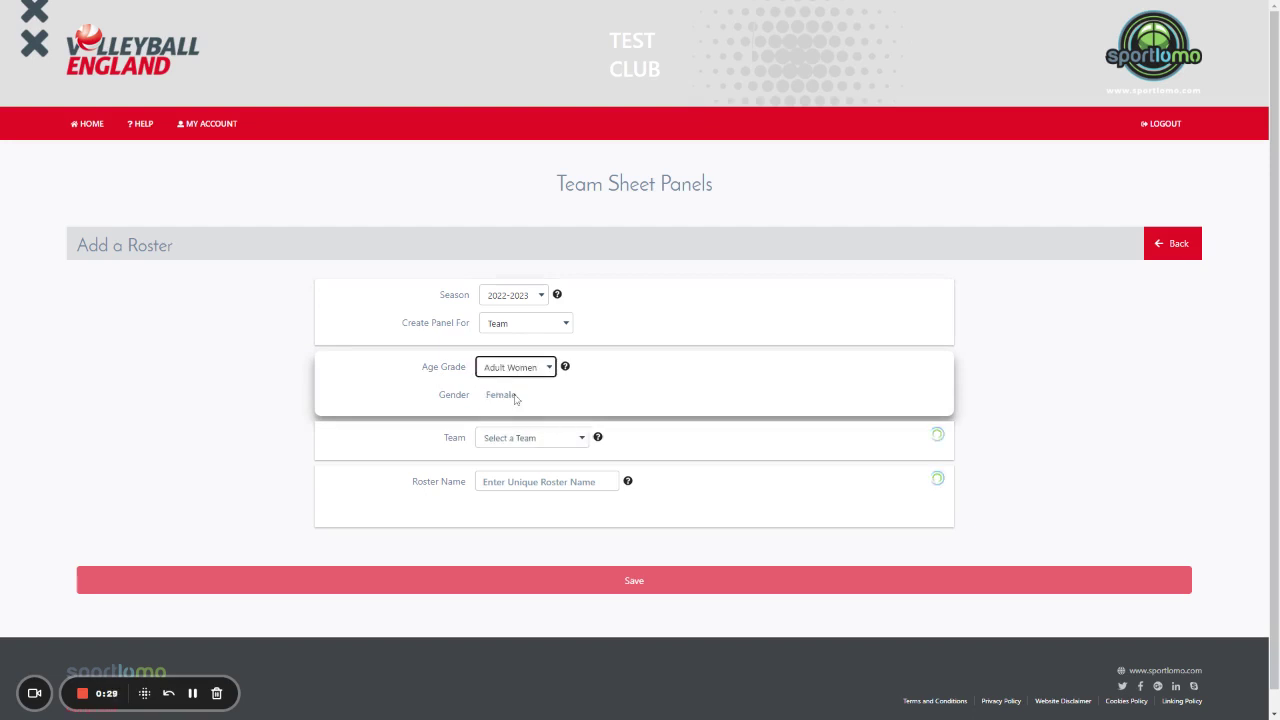
{"action": "left_click", "coordinate": [553, 439]}
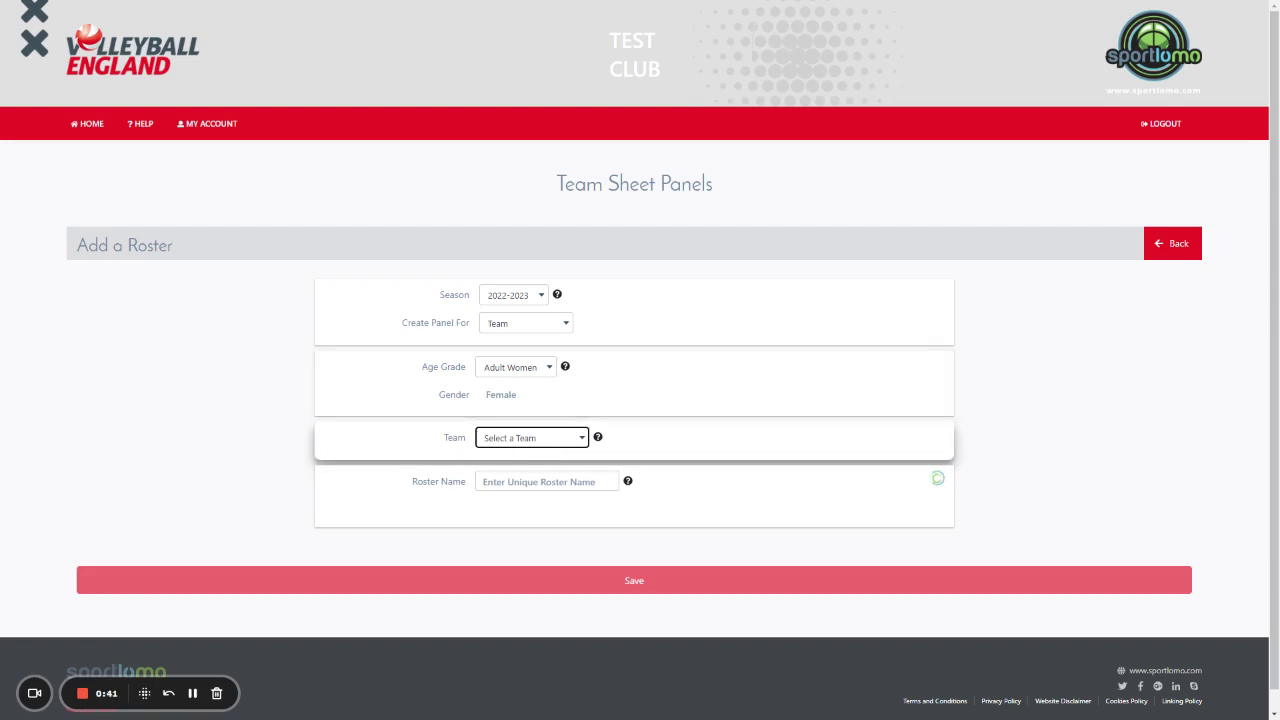
{"action": "left_click", "coordinate": [520, 473]}
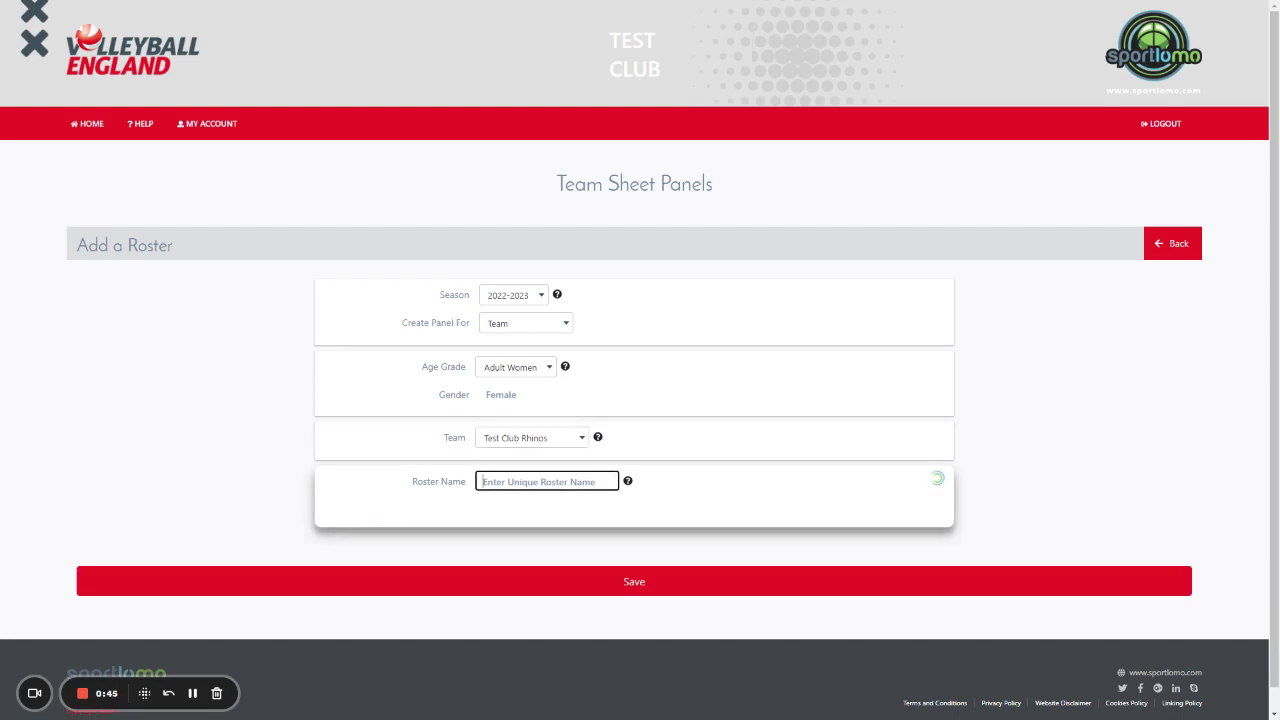
{"action": "type", "text": "Eoin's Adult Womens Team"}
{"action": "key", "text": "Tab"}
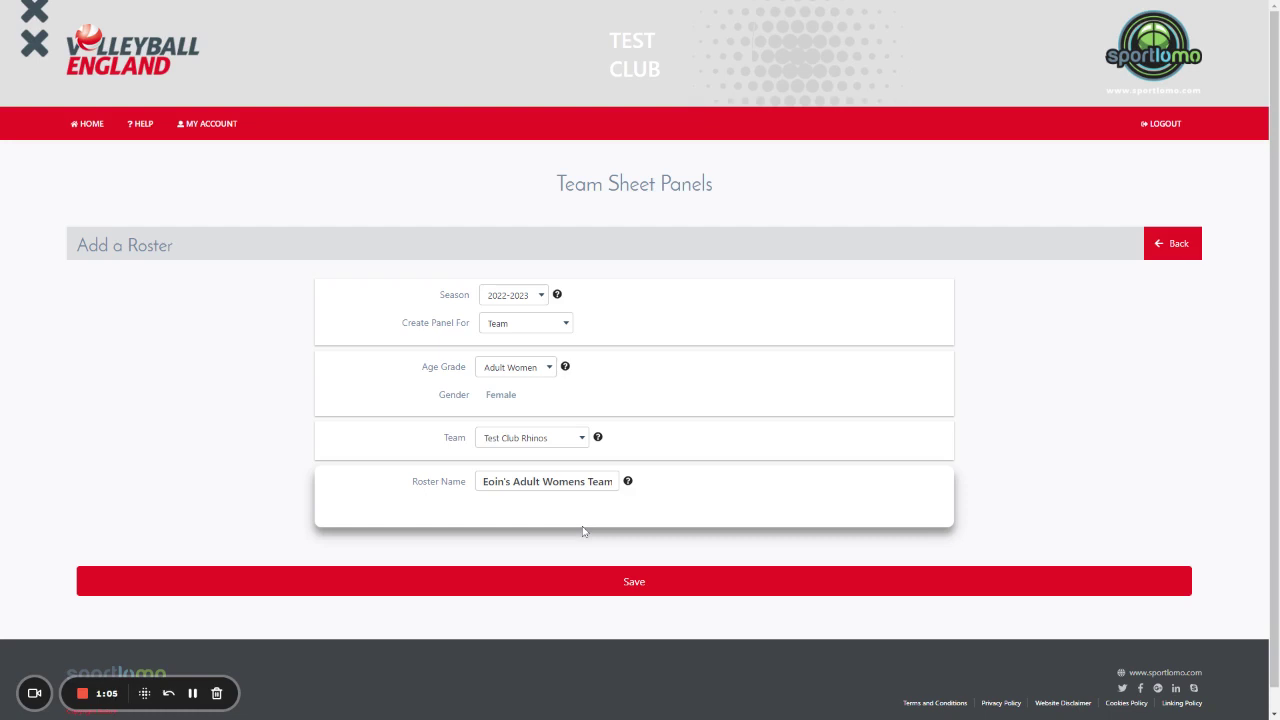
{"action": "left_click", "coordinate": [597, 590]}
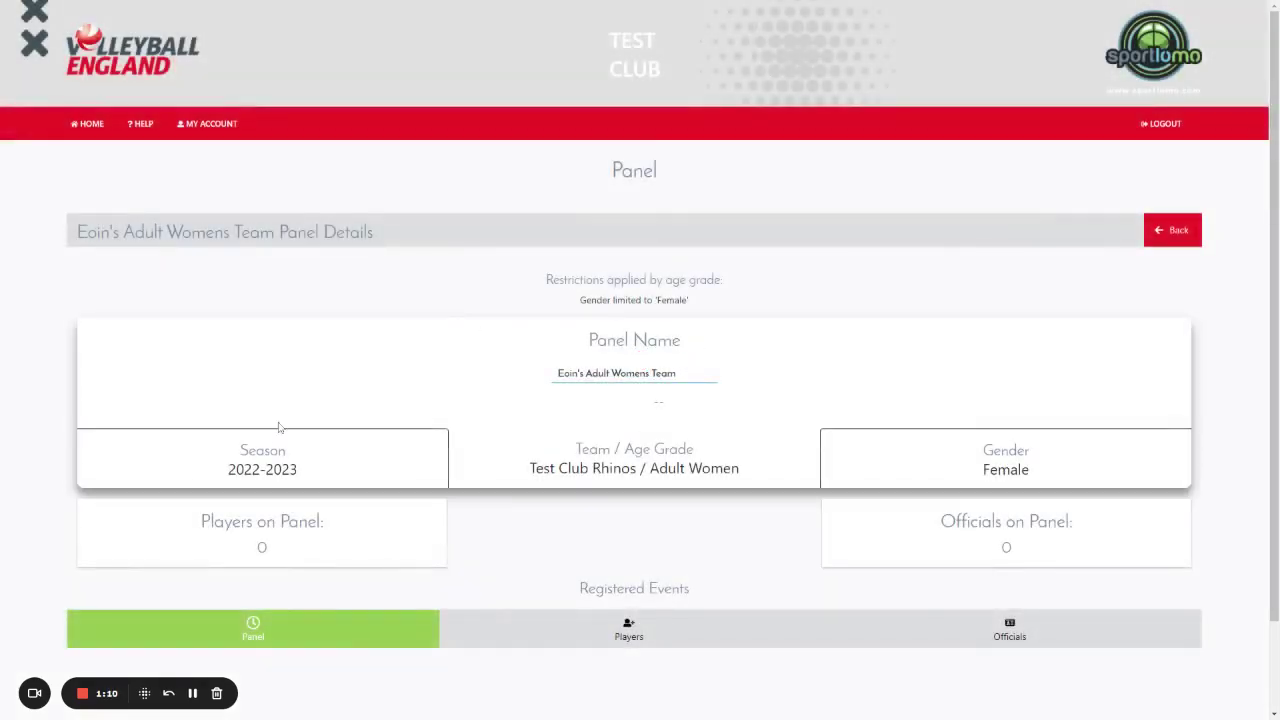
- Add the eligible listed member to the new panel as a player, showing the player filter options beforehand, and close the selection
{"action": "scroll", "coordinate": [652, 546], "scroll_direction": "down", "scroll_amount": 1}
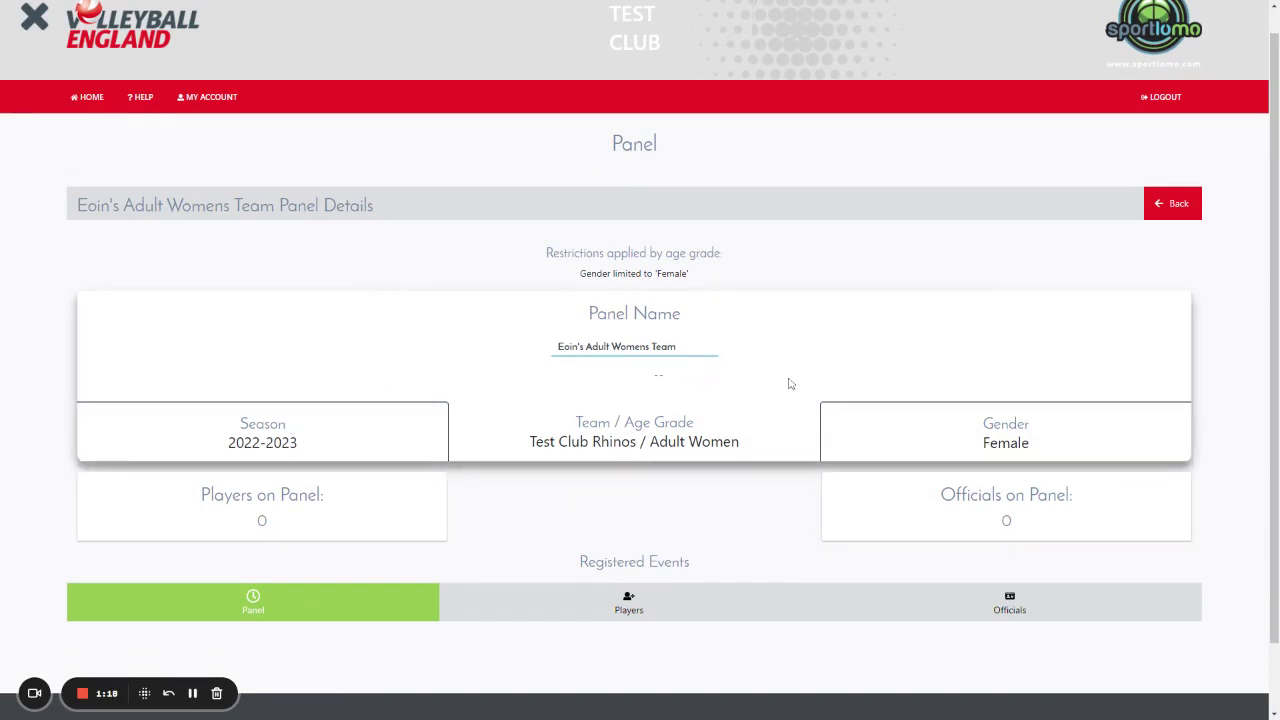
{"action": "mouse_move", "coordinate": [643, 376]}
{"action": "left_click", "coordinate": [622, 600]}
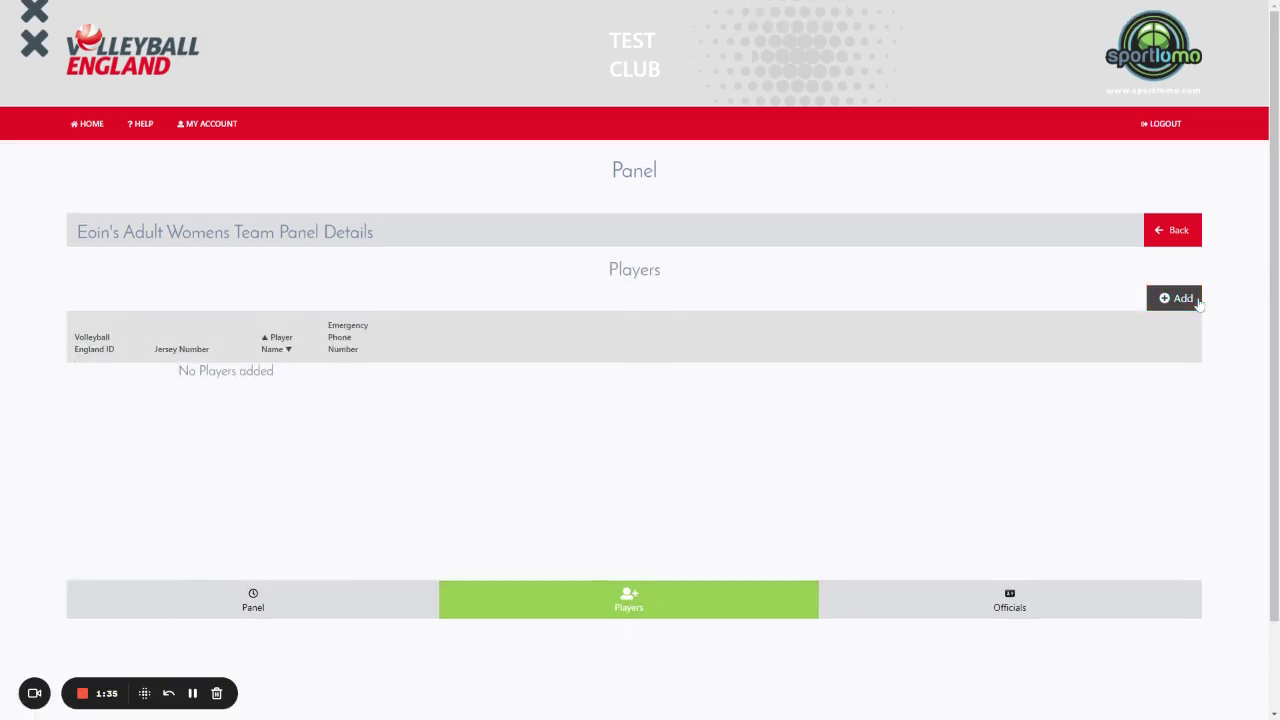
{"action": "left_click", "coordinate": [1196, 301]}
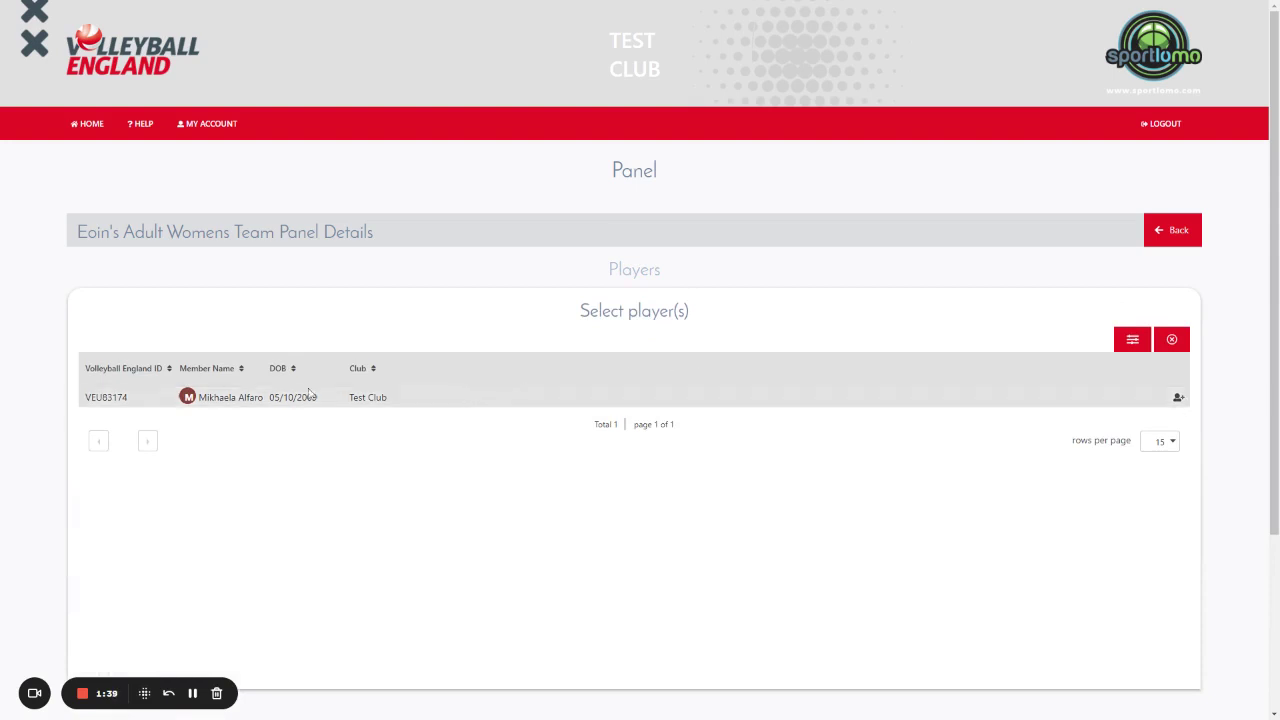
{"action": "left_click", "coordinate": [1132, 341]}
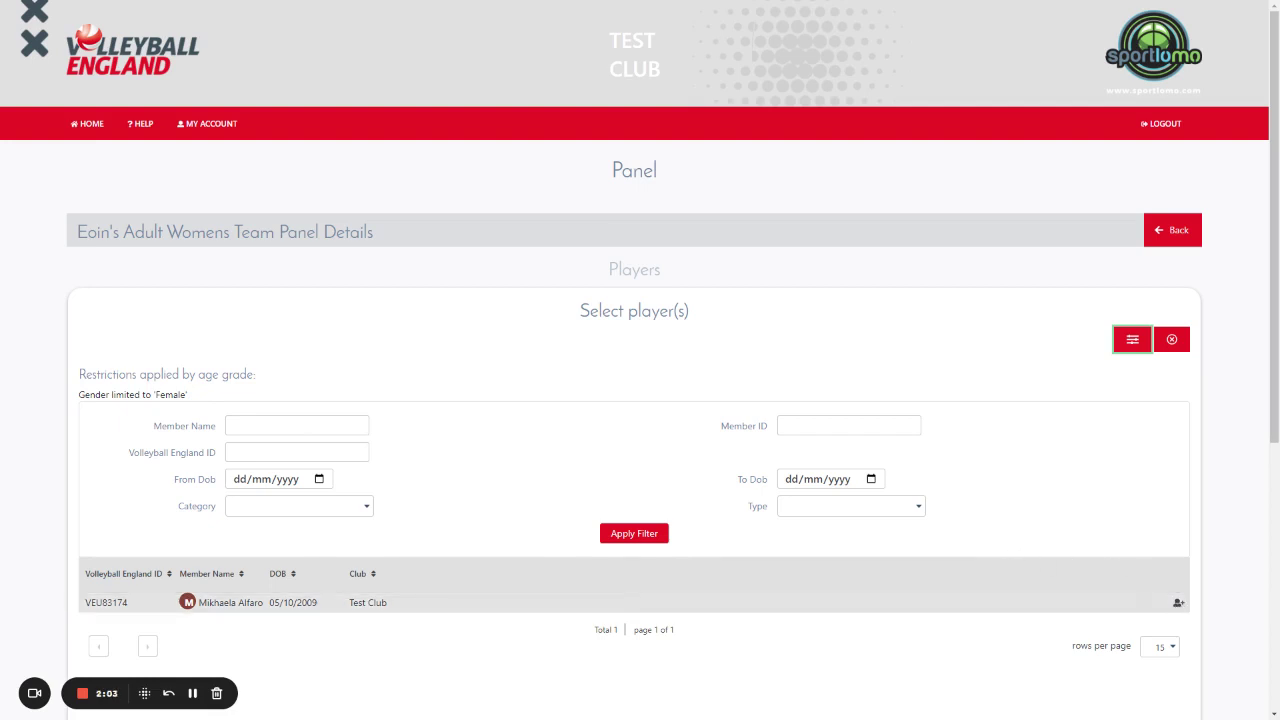
{"action": "left_click", "coordinate": [1178, 603]}
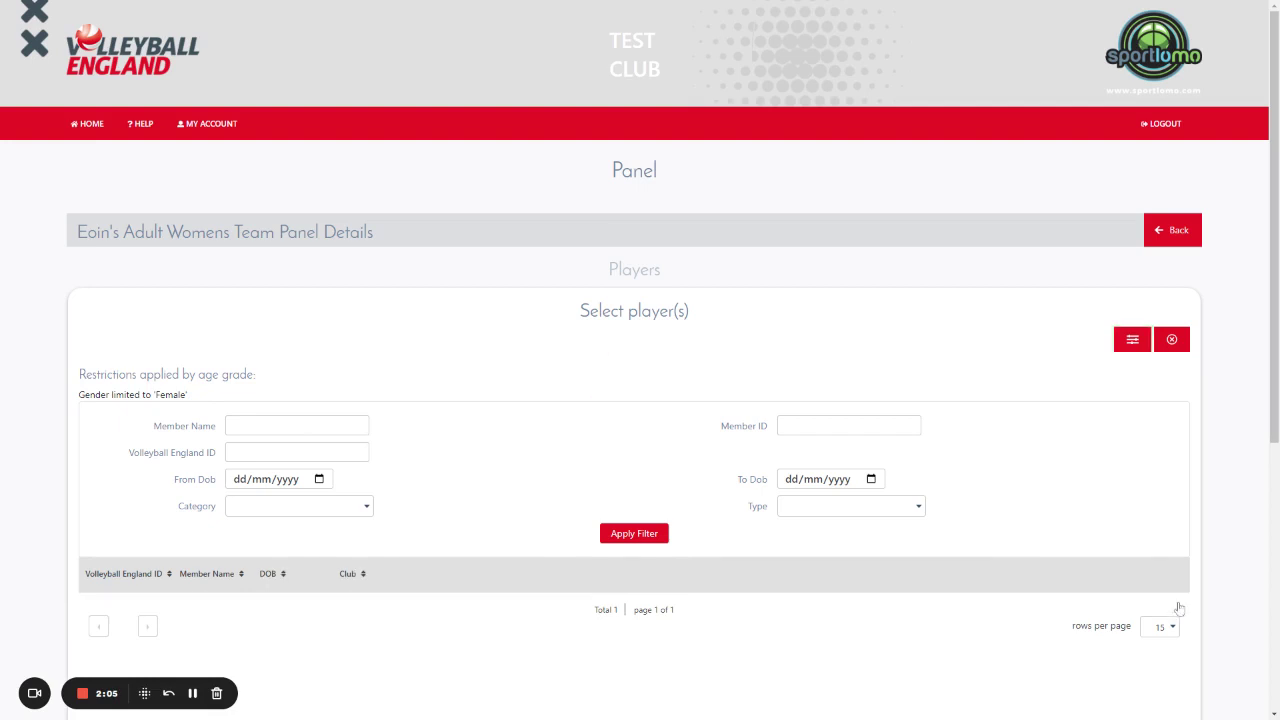
{"action": "left_click", "coordinate": [1172, 340]}
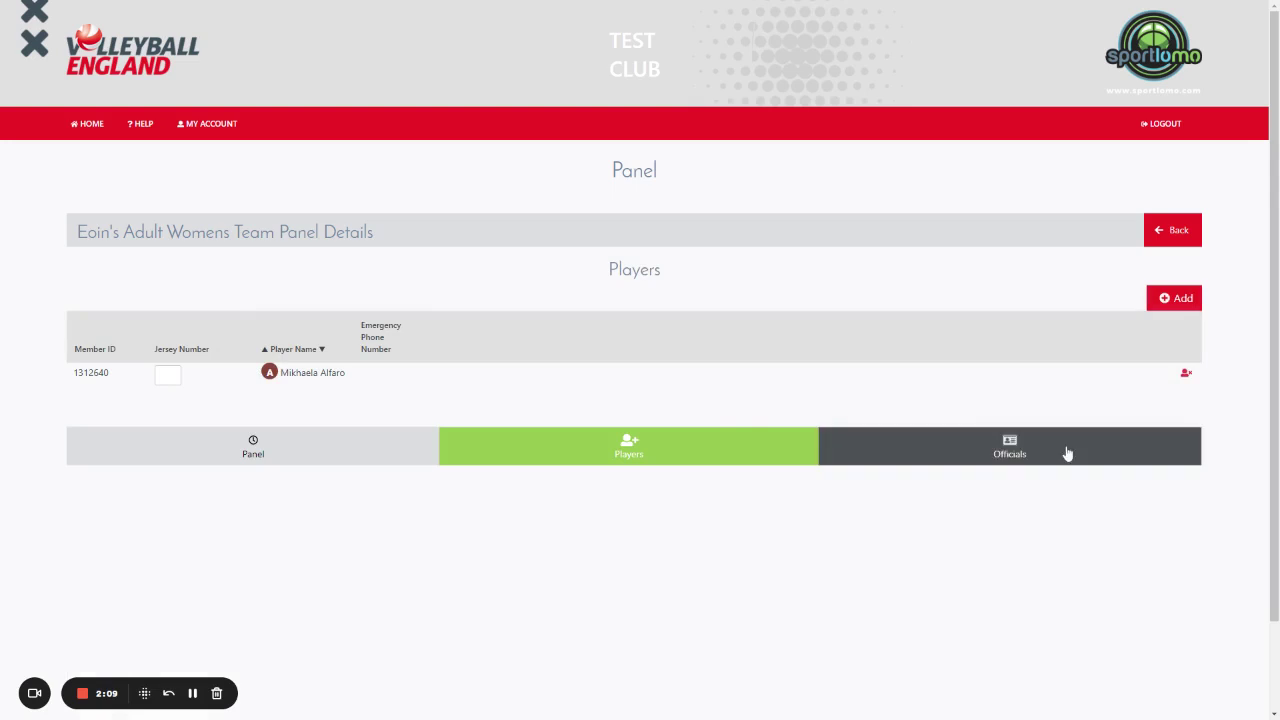
- Add the third listed member to the panel as a team official, show the official filters, and return to the panels list
{"action": "left_click", "coordinate": [968, 458]}
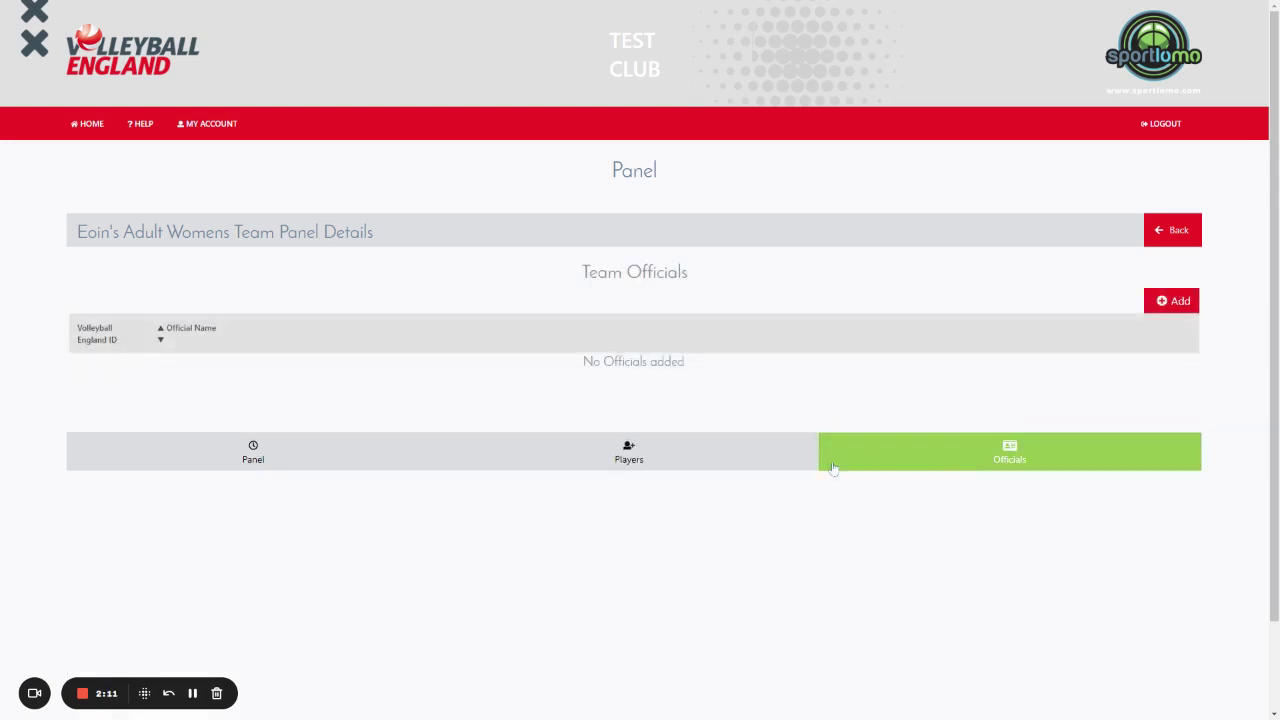
{"action": "left_click", "coordinate": [1175, 305]}
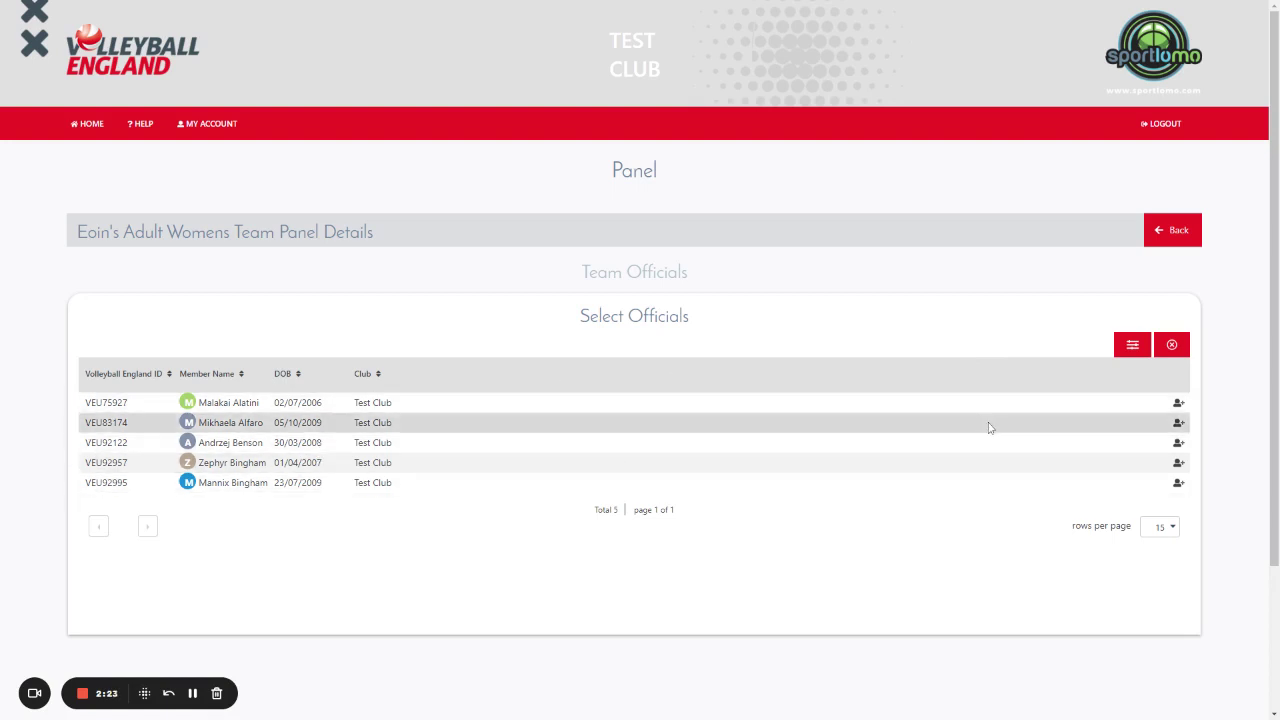
{"action": "left_click", "coordinate": [1179, 442]}
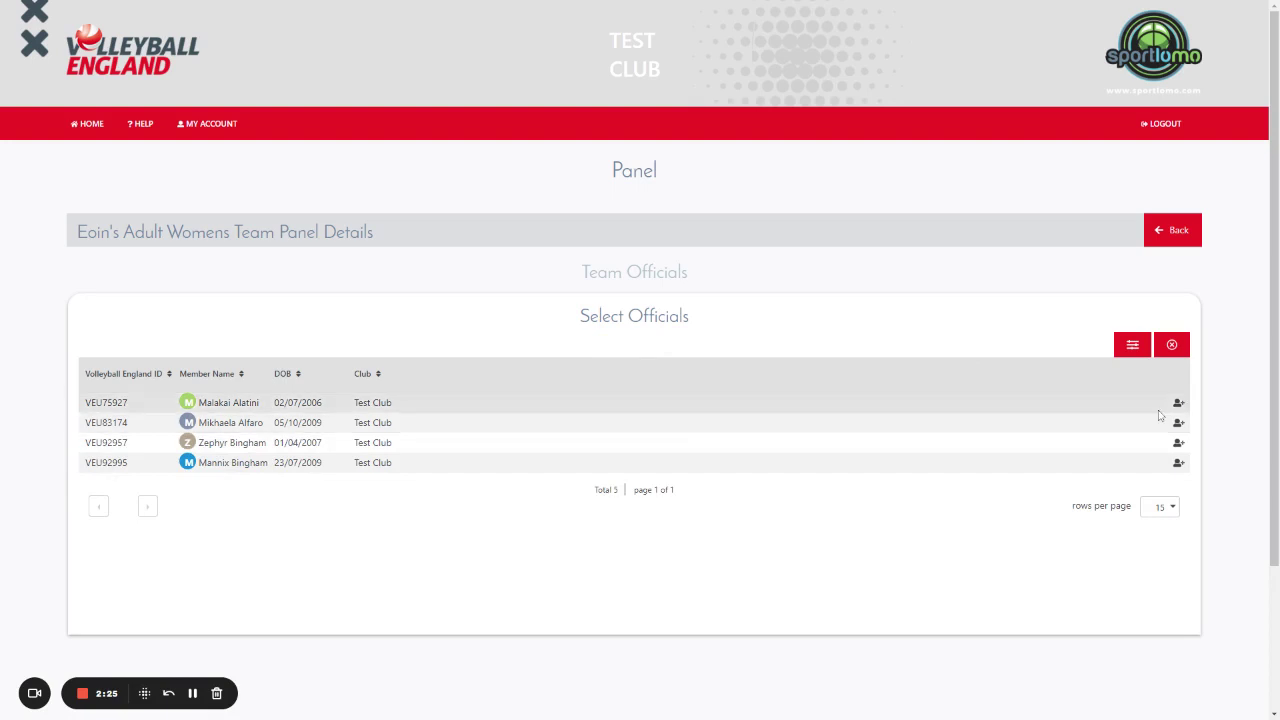
{"action": "left_click", "coordinate": [1132, 346]}
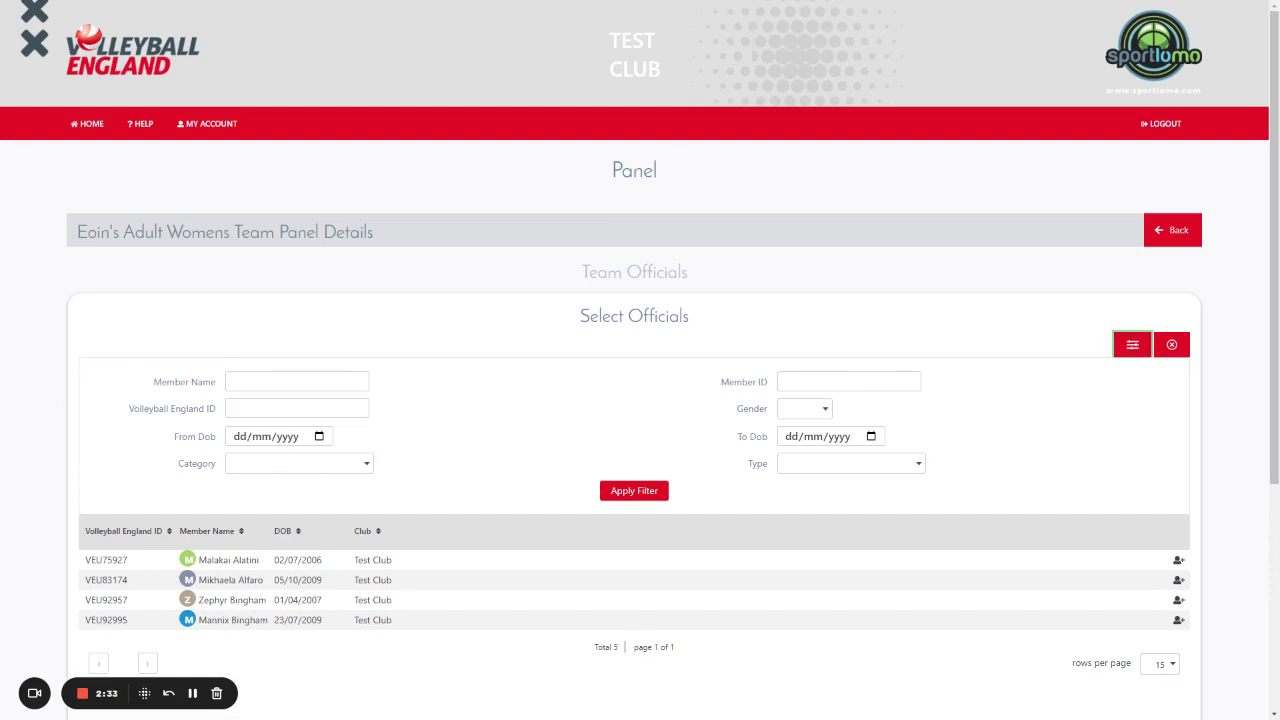
{"action": "left_click", "coordinate": [1182, 345]}
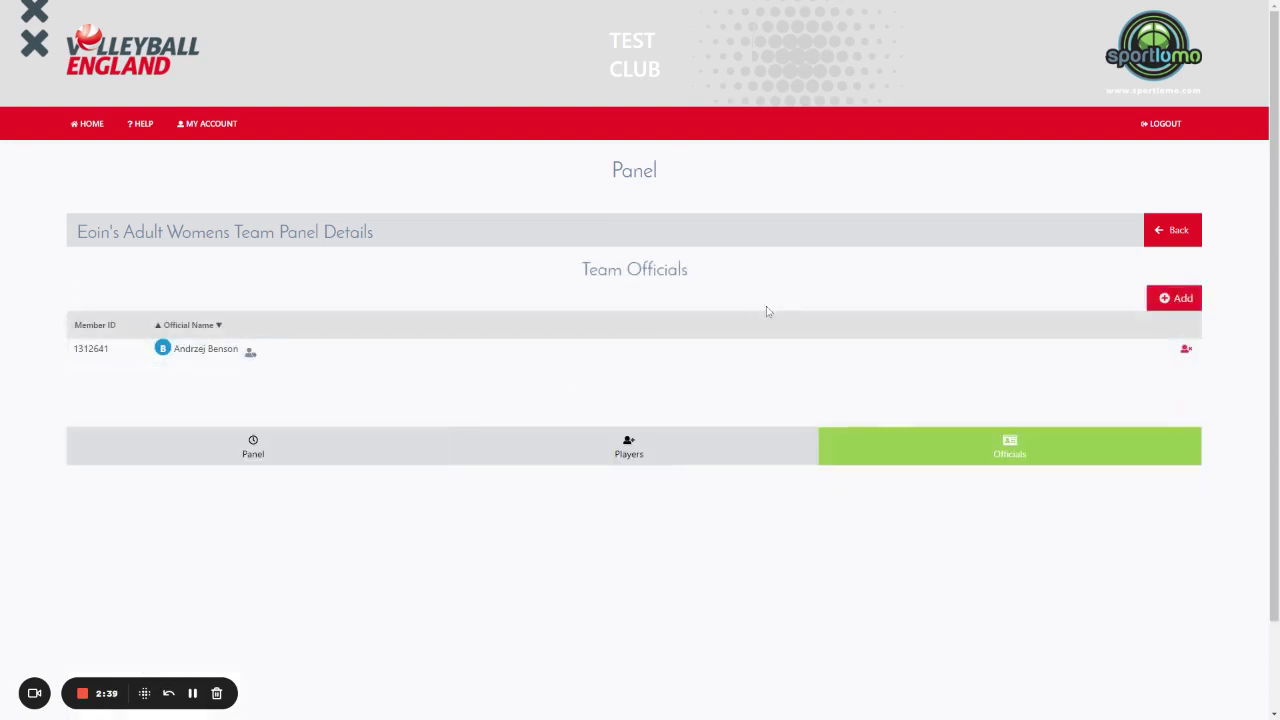
{"action": "left_click", "coordinate": [1174, 236]}
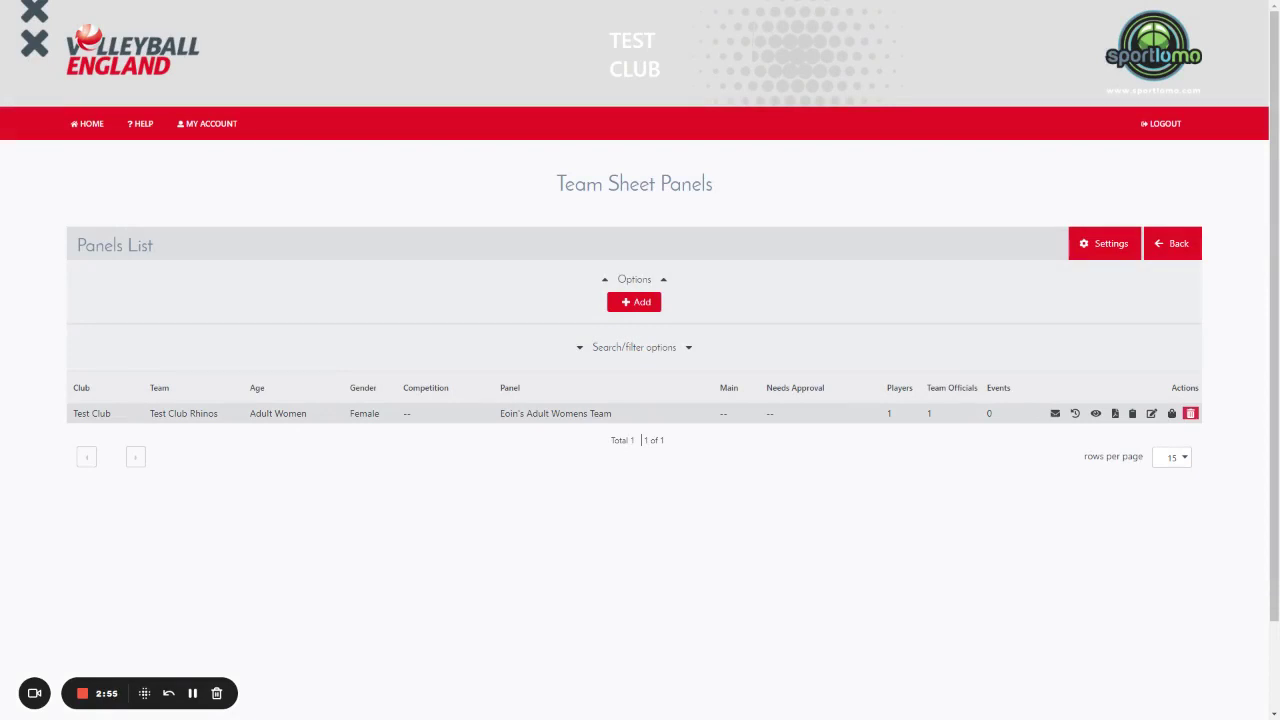
- Review the panel's email form with the player and the official selected as recipients, and go back to the panels list without sending
{"action": "left_click", "coordinate": [1055, 414]}
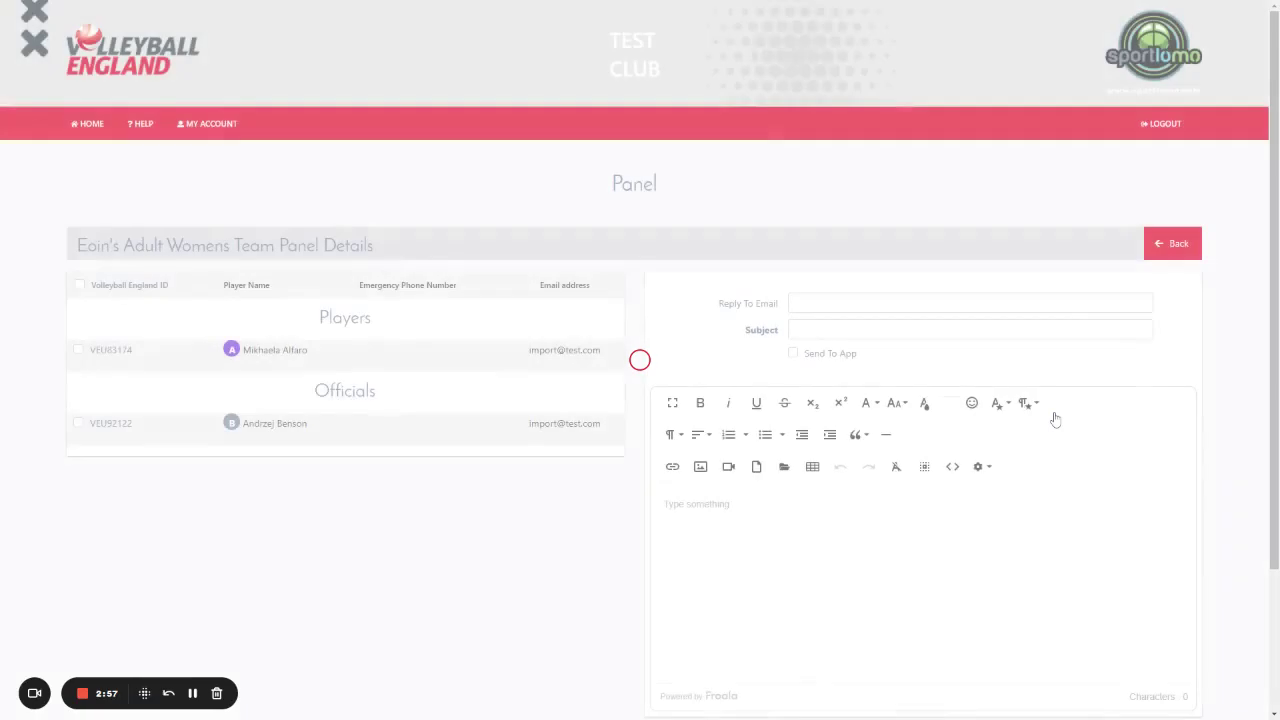
{"action": "left_click", "coordinate": [78, 349]}
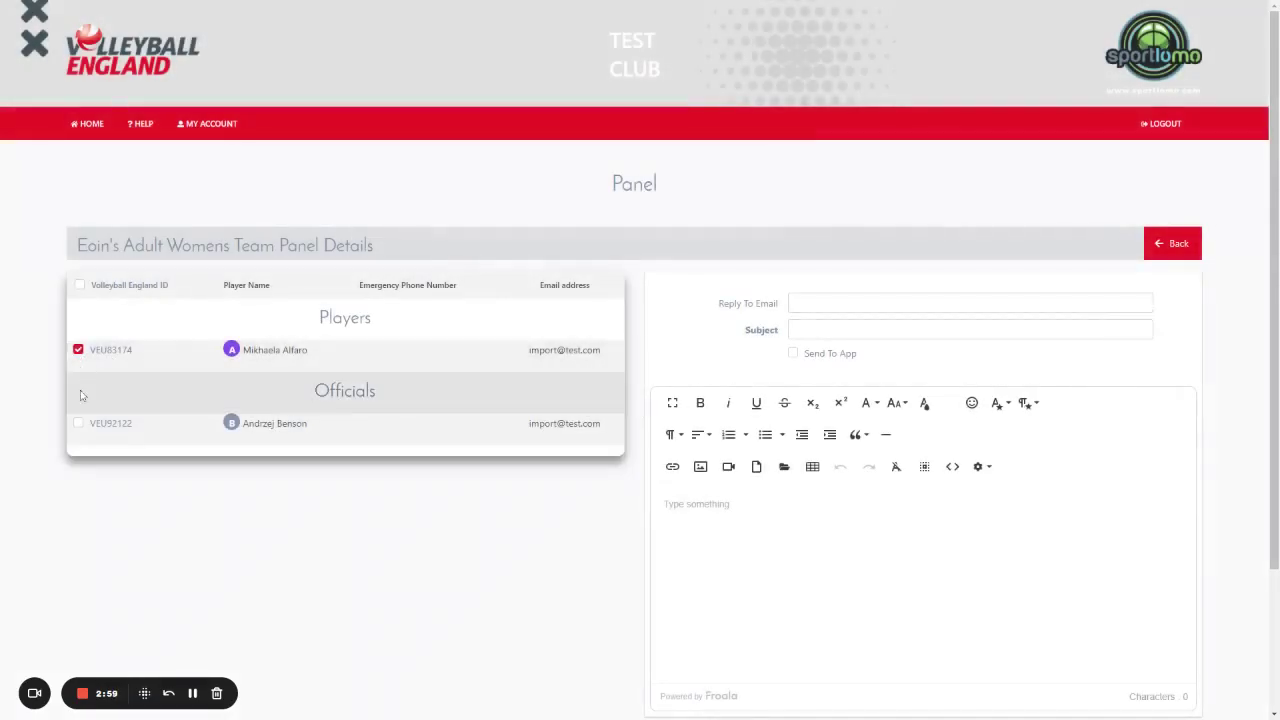
{"action": "left_click", "coordinate": [78, 424]}
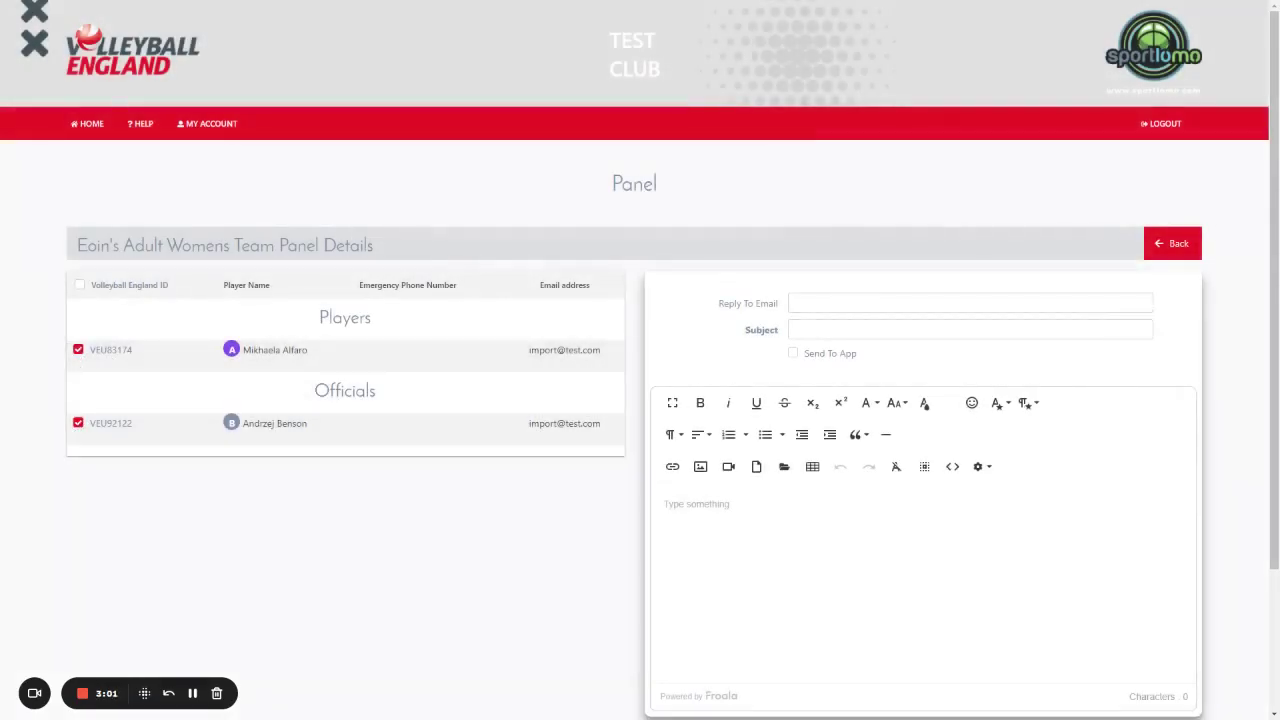
{"action": "left_click", "coordinate": [970, 303]}
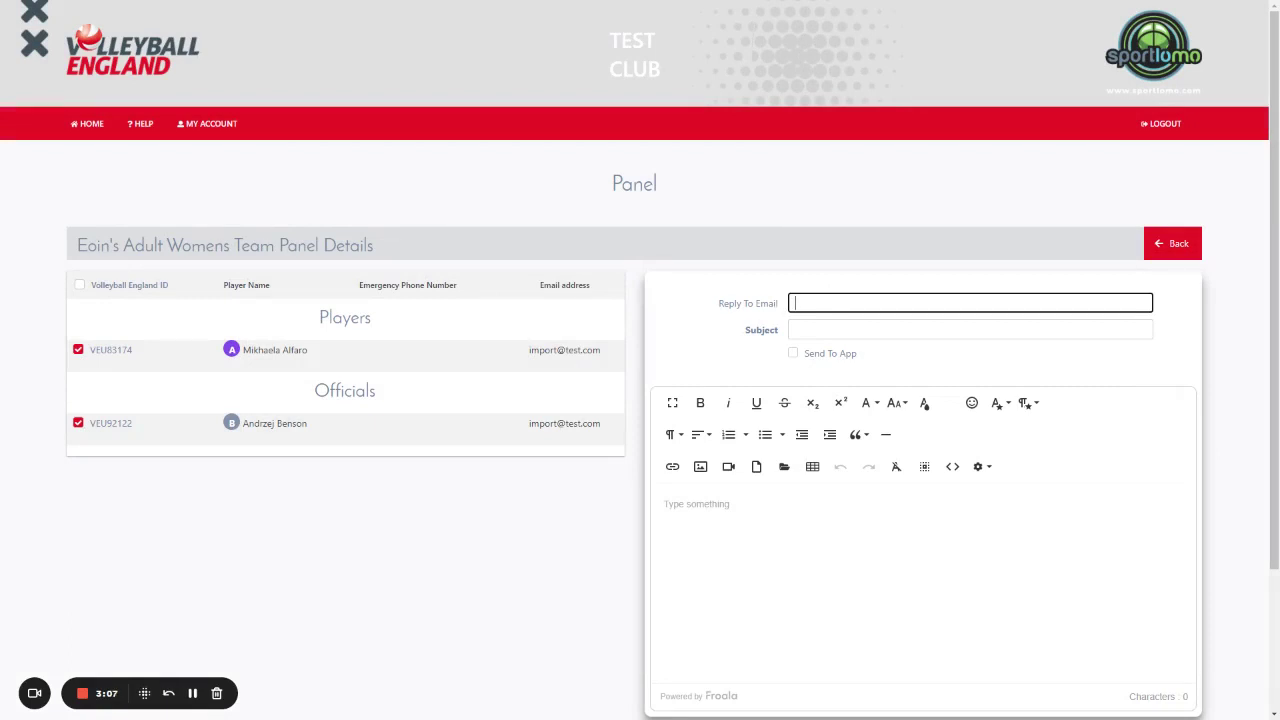
{"action": "key", "text": "Tab"}
{"action": "key", "text": "Tab"}
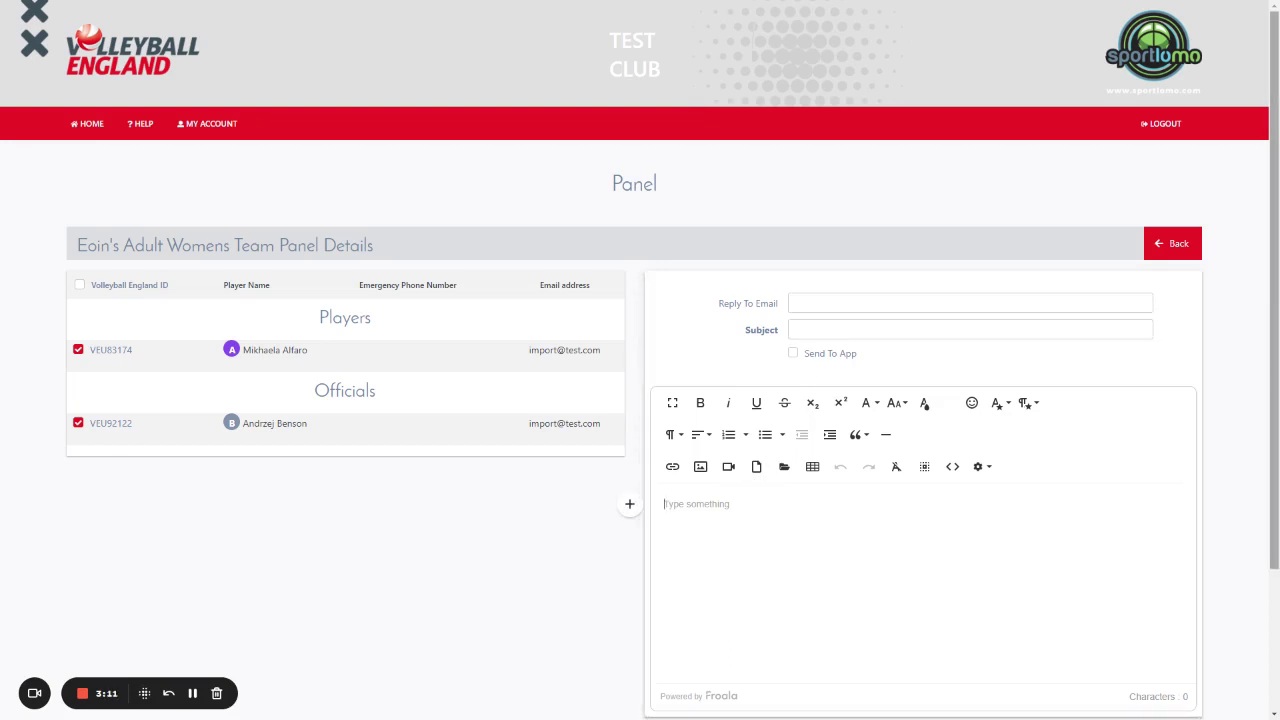
{"action": "scroll", "coordinate": [640, 400], "scroll_direction": "down", "scroll_amount": 2}
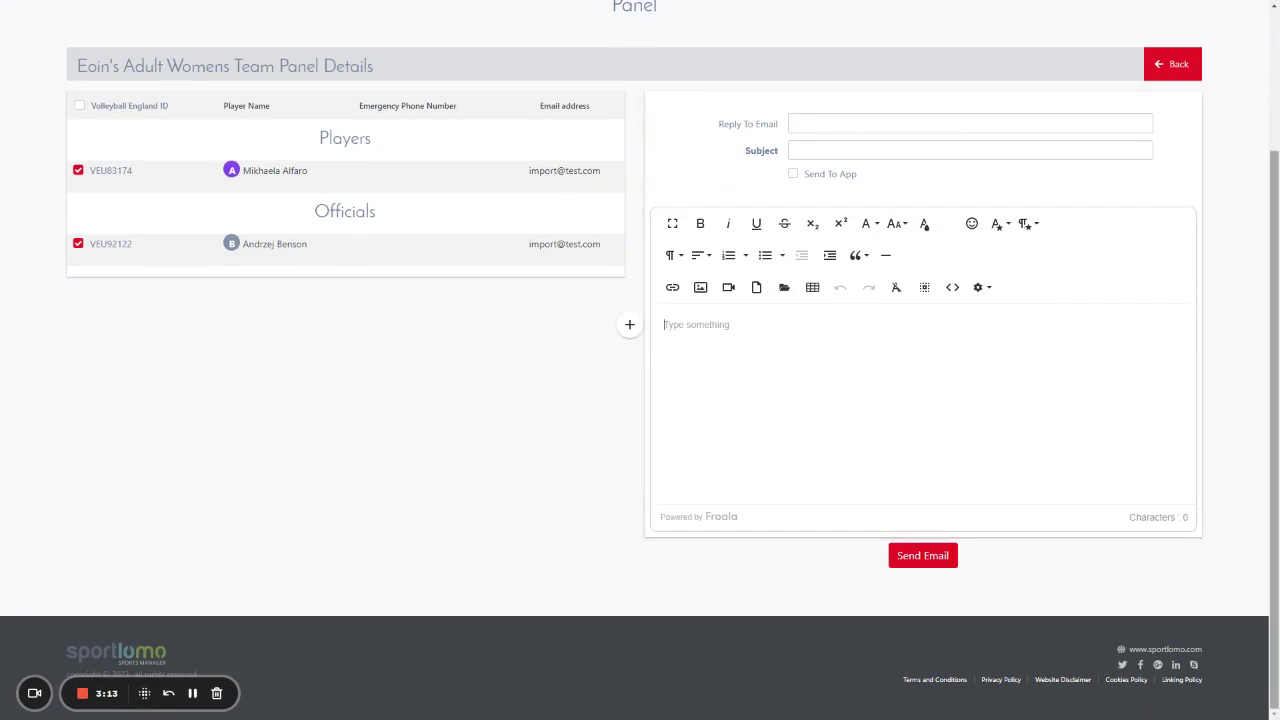
{"action": "scroll", "coordinate": [1257, 297], "scroll_direction": "up", "scroll_amount": 2}
{"action": "left_click", "coordinate": [1171, 185]}
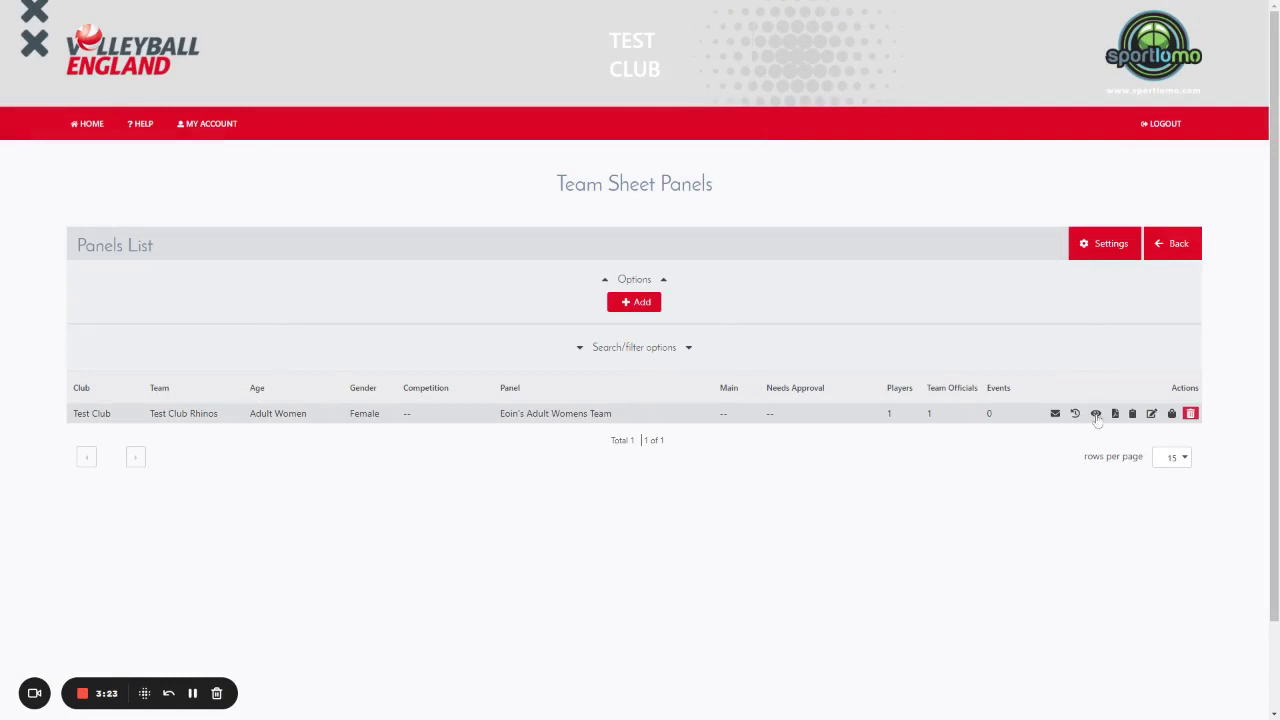
- View the panel player's ID card and its PDF export
{"action": "left_click", "coordinate": [1096, 414]}
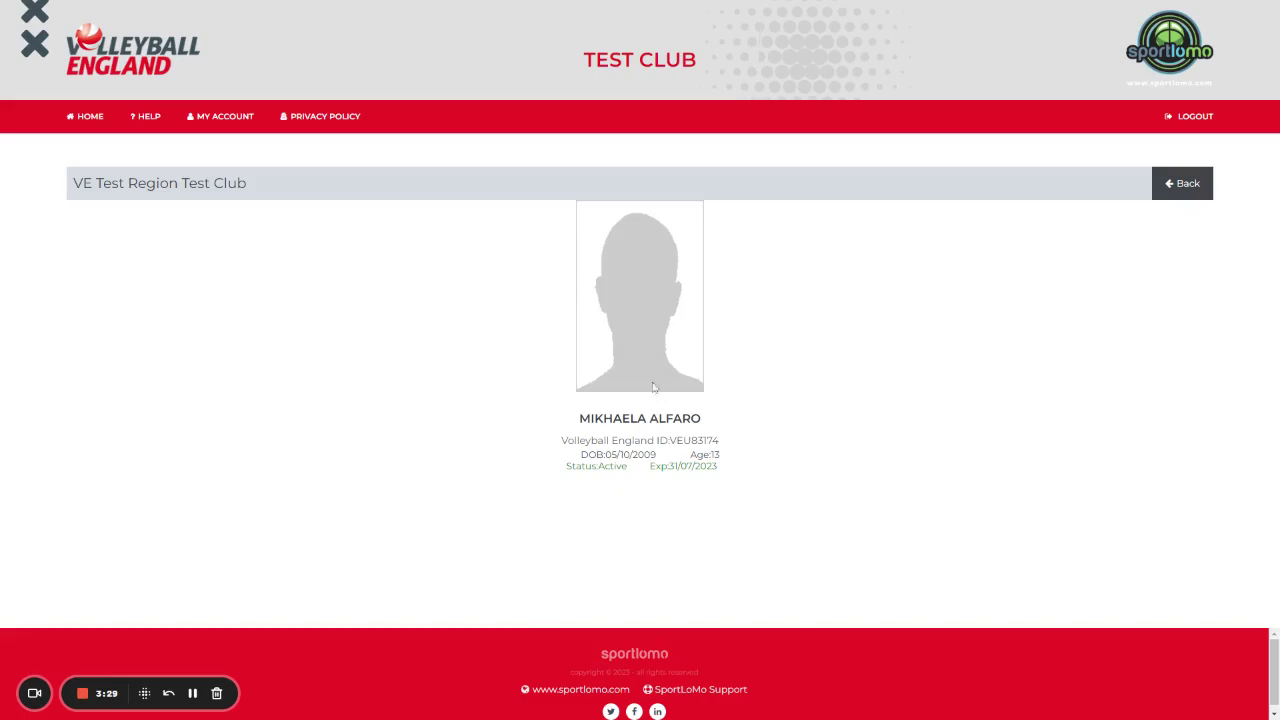
{"action": "left_click", "coordinate": [1183, 185]}
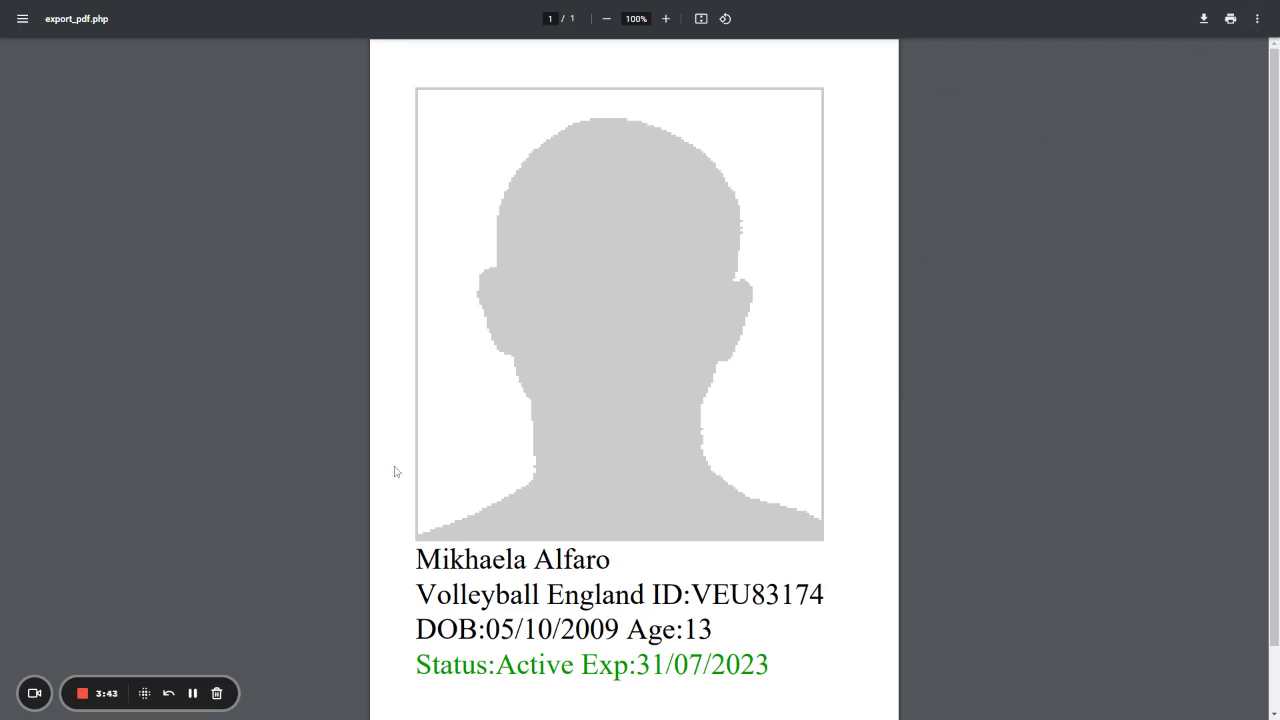
{"action": "left_click", "coordinate": [192, 693]}
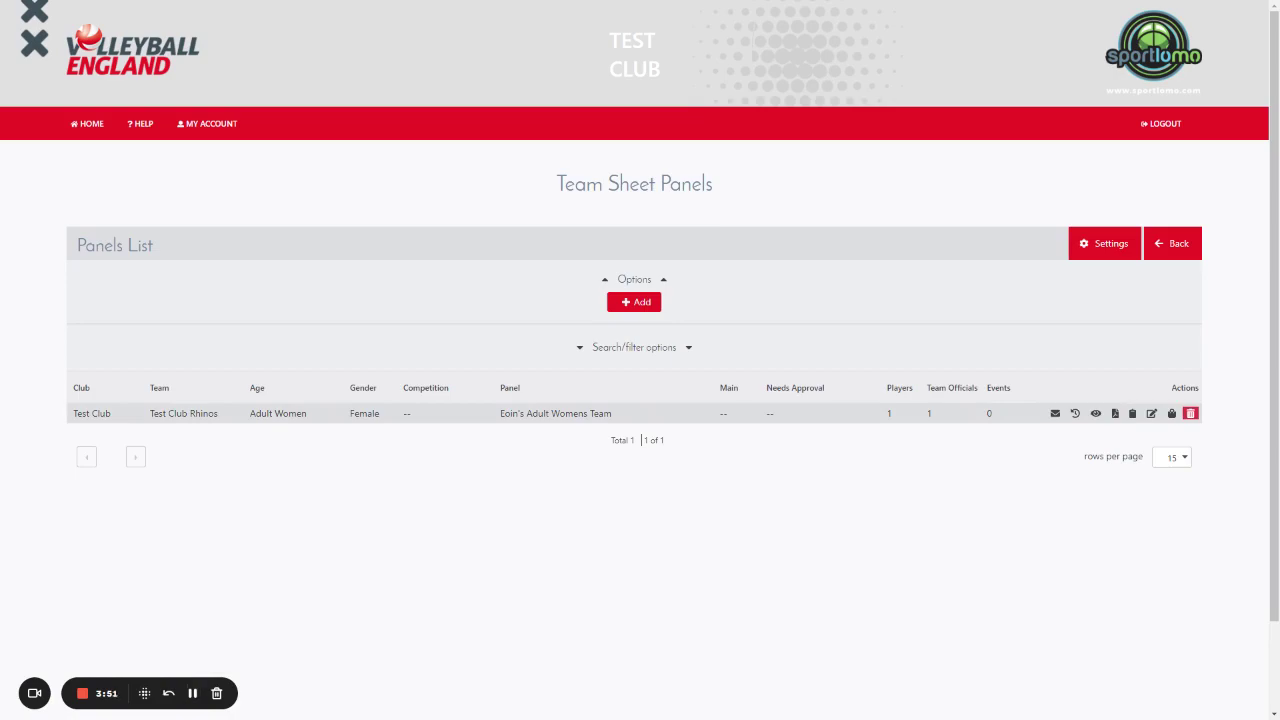
- Start a new attendance entry for the panel and set its start to 20/06/2023 12:00 PM
{"action": "left_click", "coordinate": [1133, 414]}
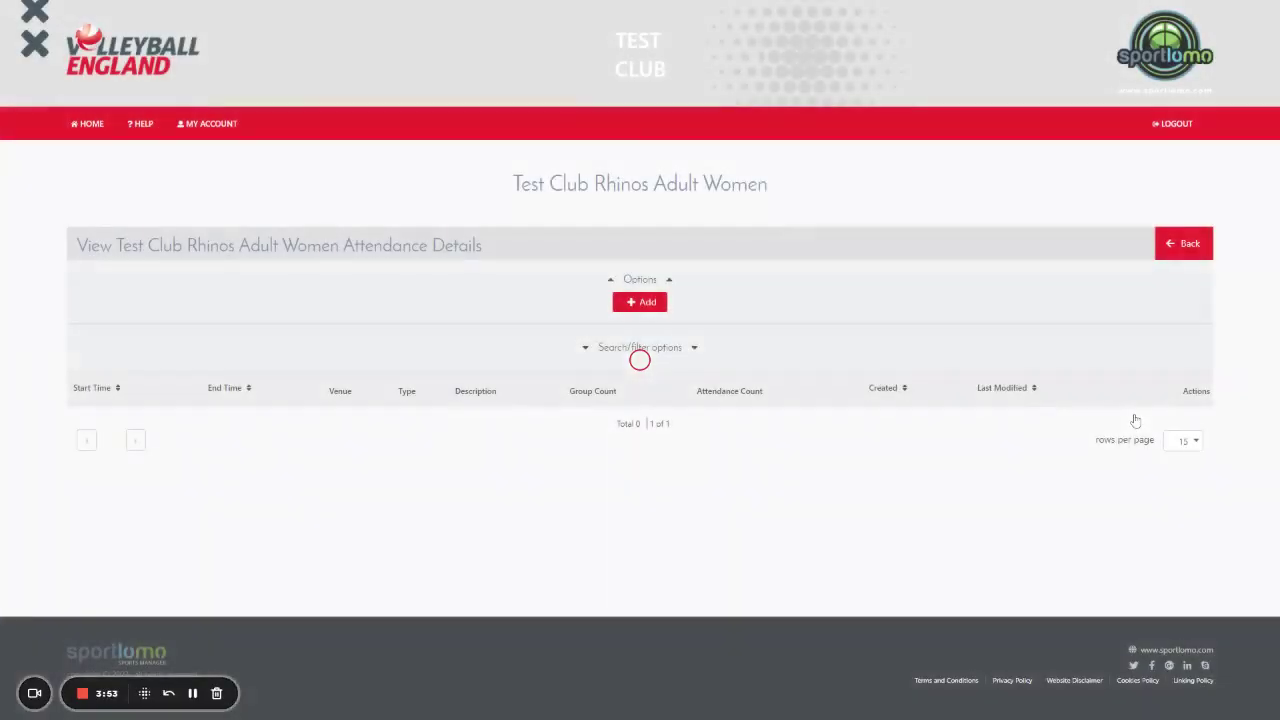
{"action": "left_click", "coordinate": [643, 302]}
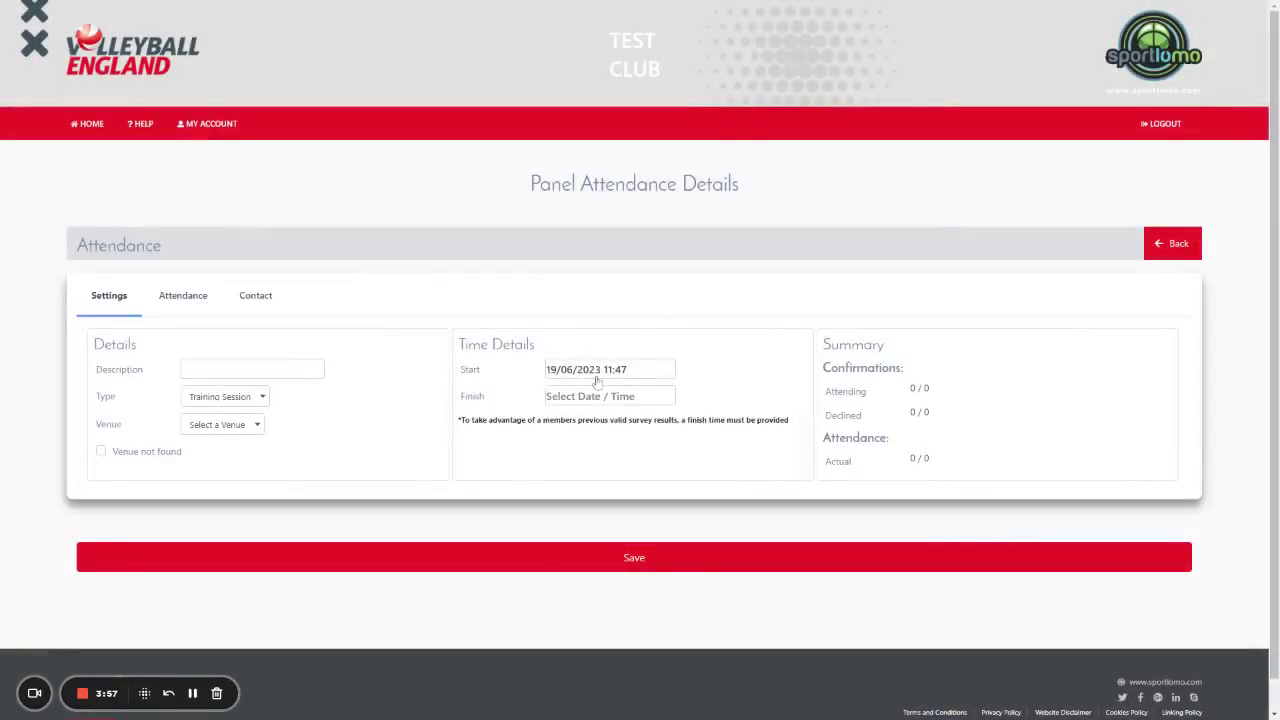
{"action": "left_click", "coordinate": [576, 377]}
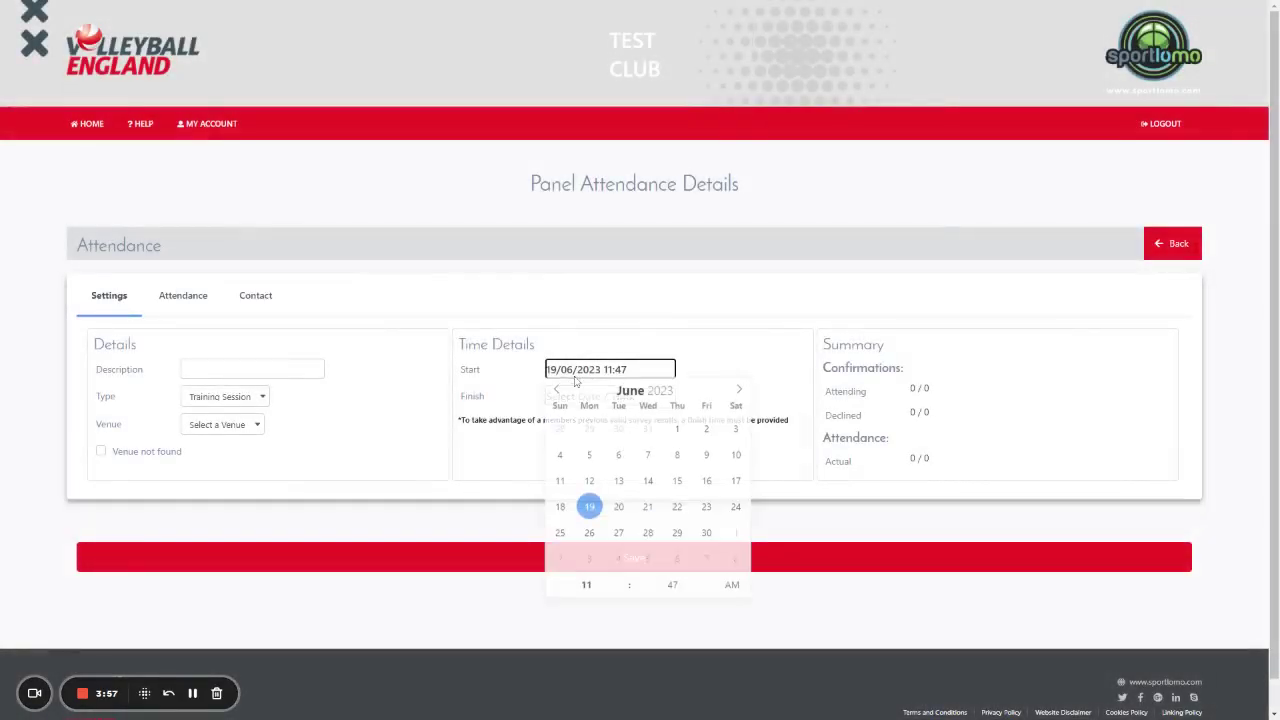
{"action": "left_click", "coordinate": [619, 509]}
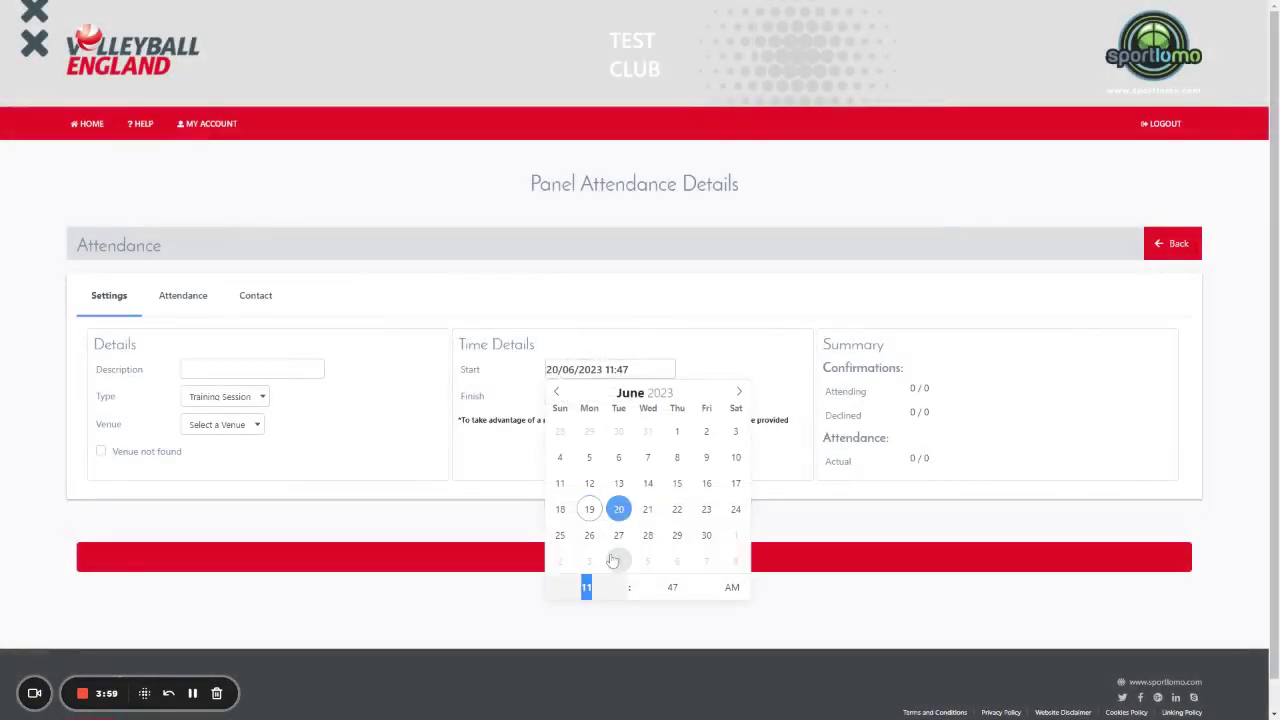
{"action": "type", "text": "12"}
{"action": "key", "text": "Tab"}
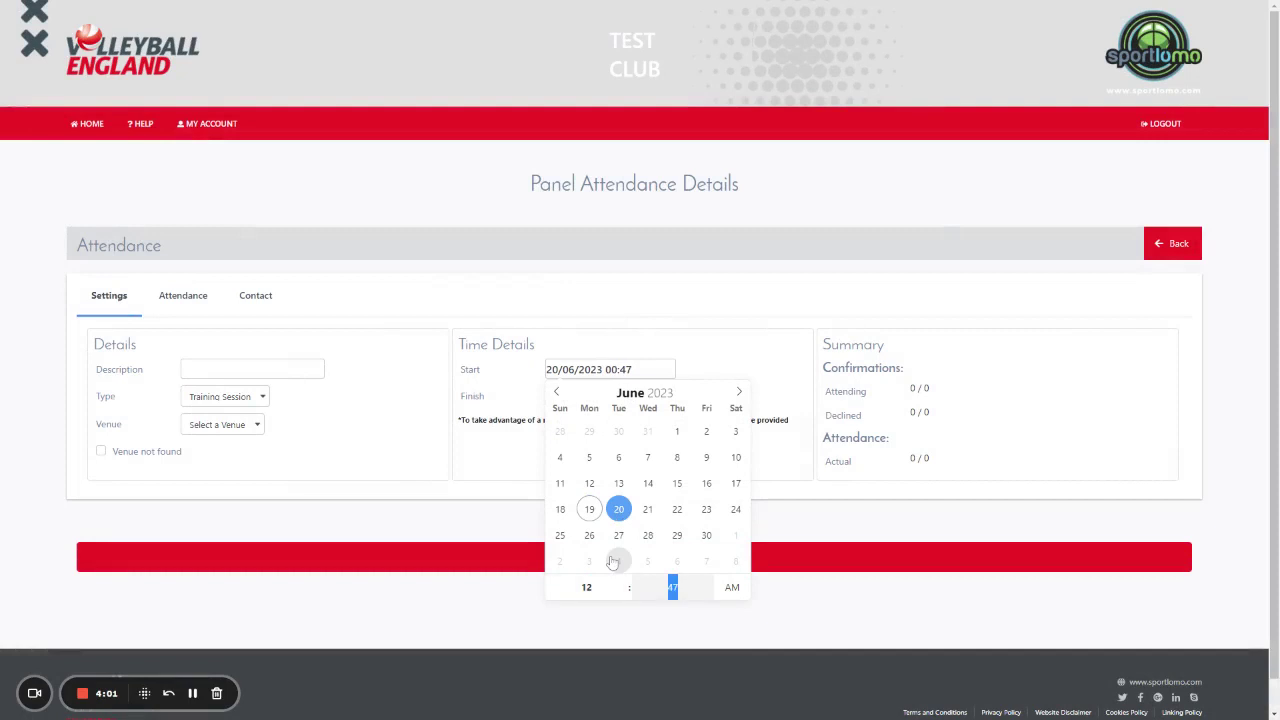
{"action": "type", "text": "00"}
{"action": "key", "text": "Tab"}
{"action": "left_click", "coordinate": [732, 587]}
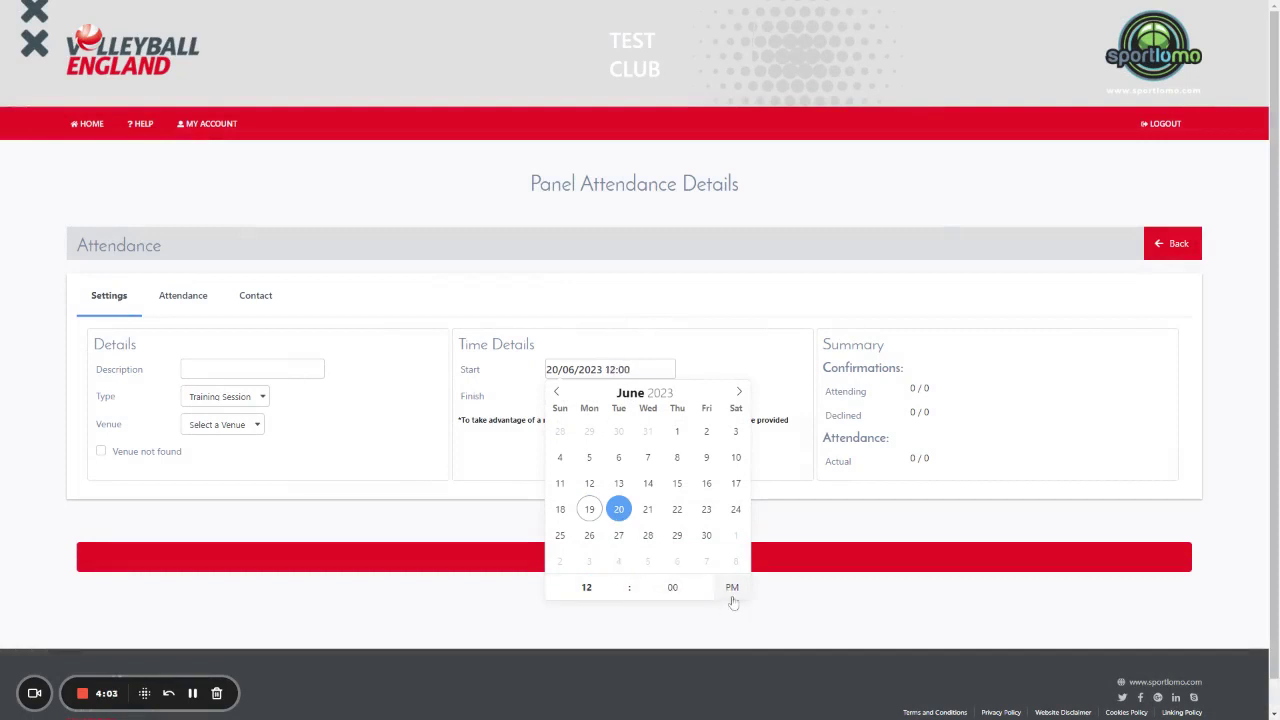
{"action": "left_click", "coordinate": [720, 320]}
- Set the attendance entry's finish to 20/06/2023 1:00 PM
{"action": "left_click", "coordinate": [588, 398]}
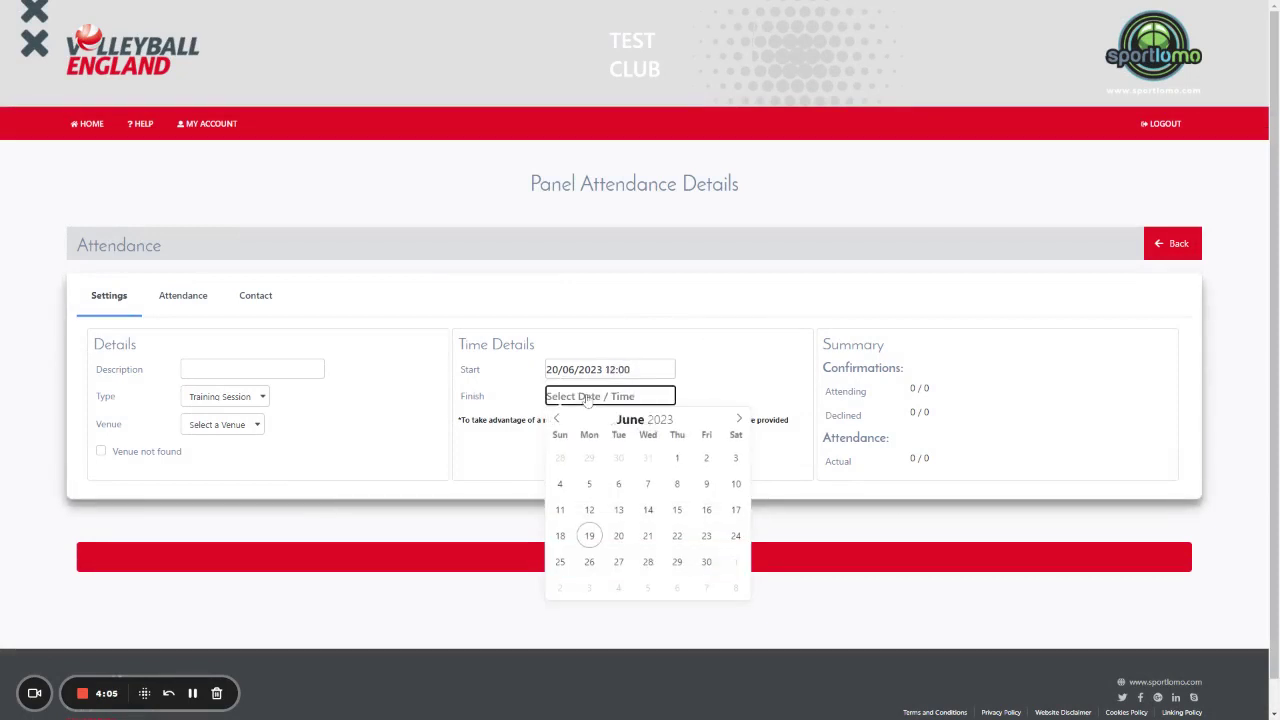
{"action": "left_click", "coordinate": [619, 535]}
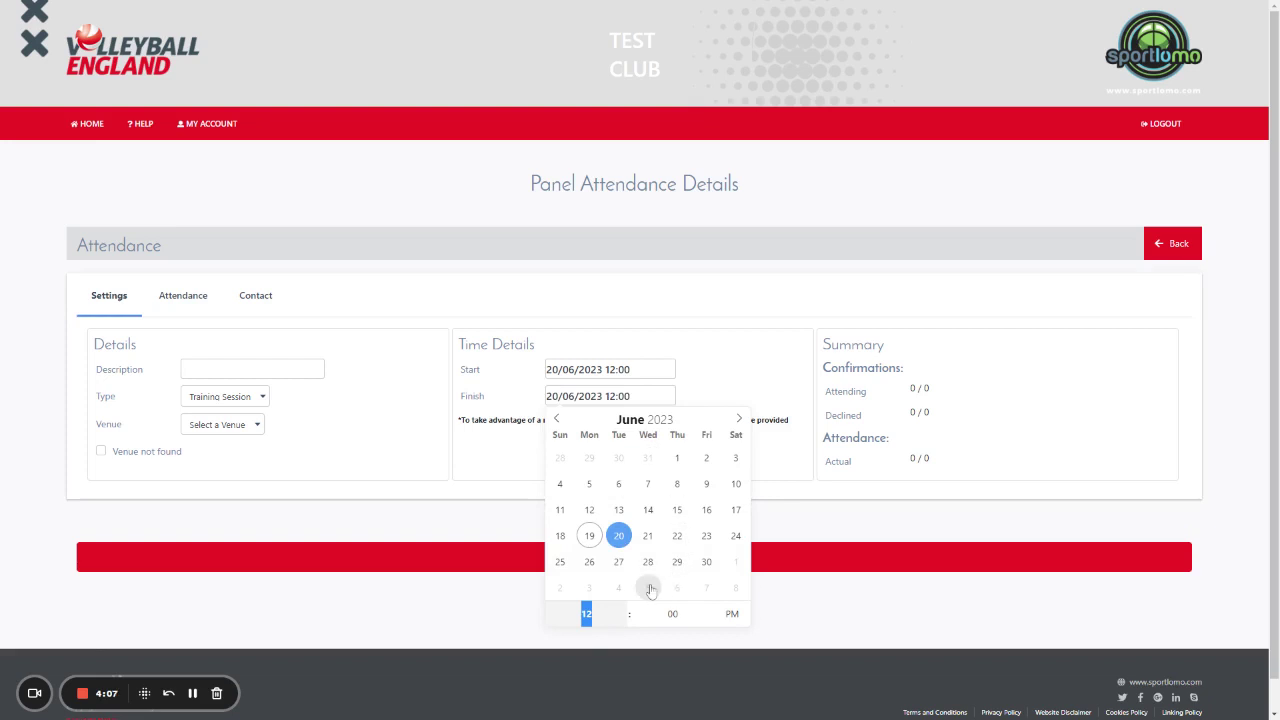
{"action": "type", "text": "1"}
{"action": "left_click", "coordinate": [805, 505]}
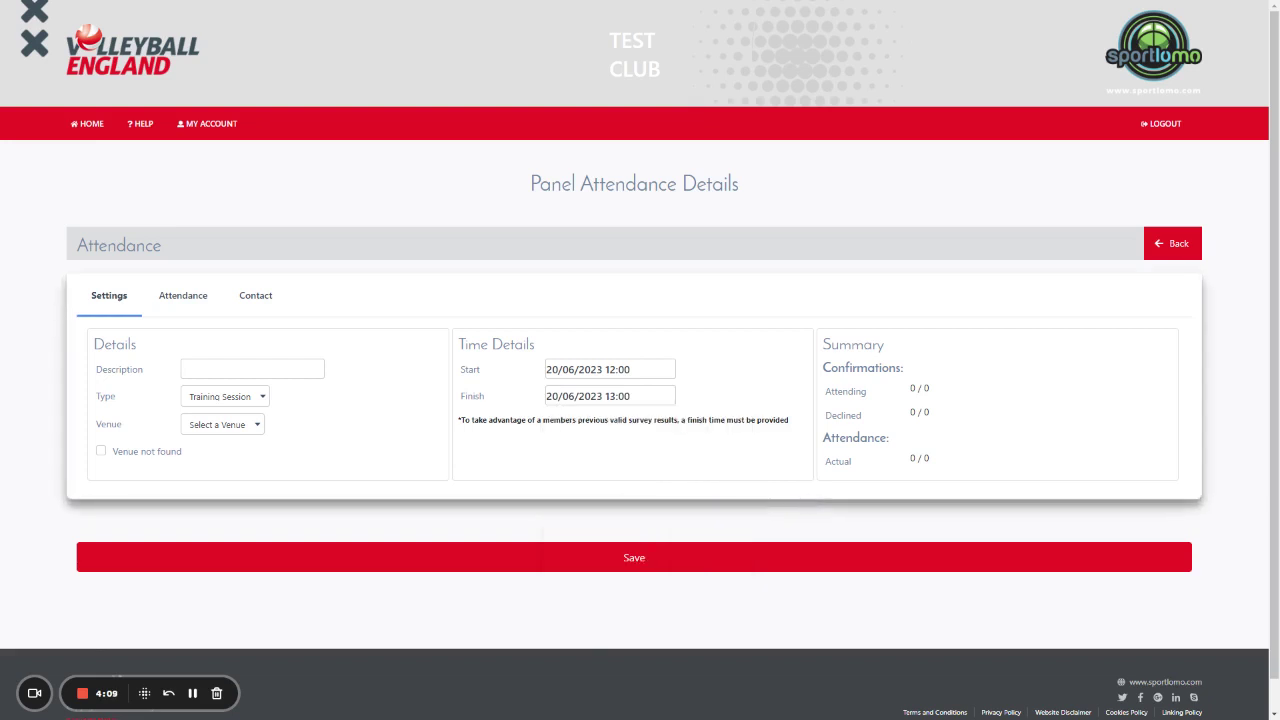
- Describe the session as Test Session 1, select TBC as the venue after checking the new-venue fields, and save the entry
{"action": "left_click", "coordinate": [250, 369]}
{"action": "type", "text": "Test Session 1"}
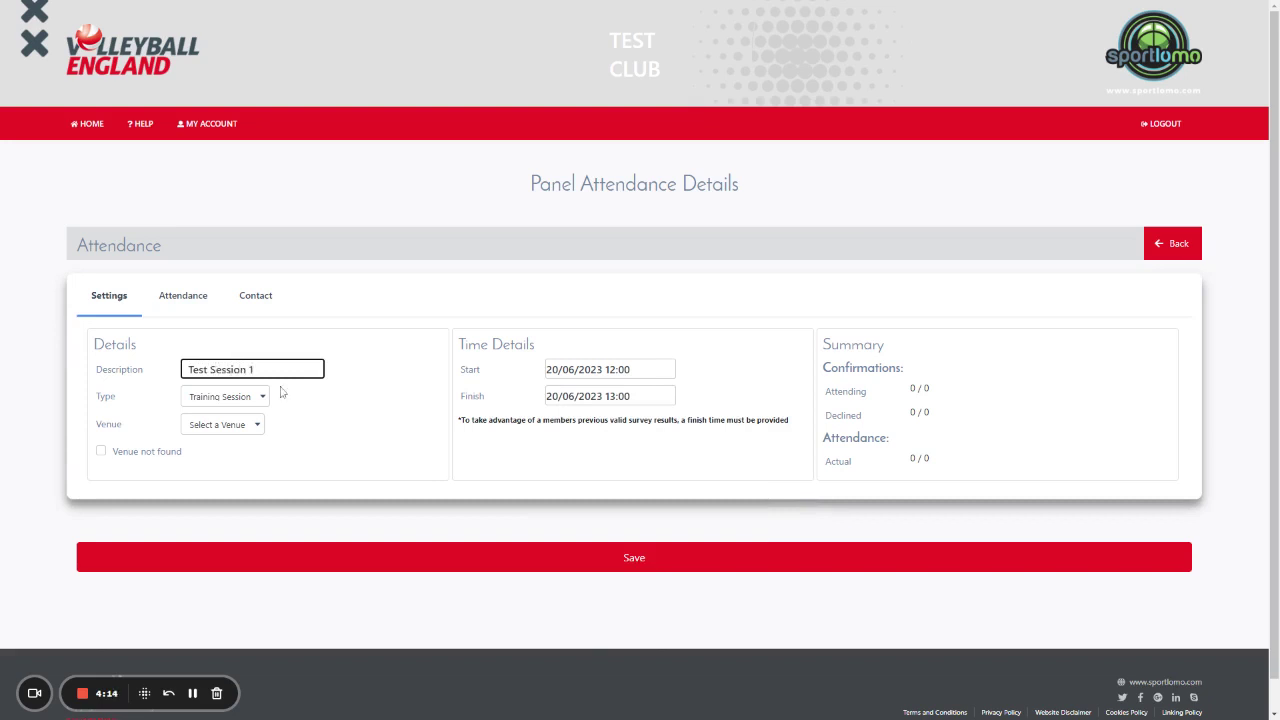
{"action": "left_click", "coordinate": [250, 424]}
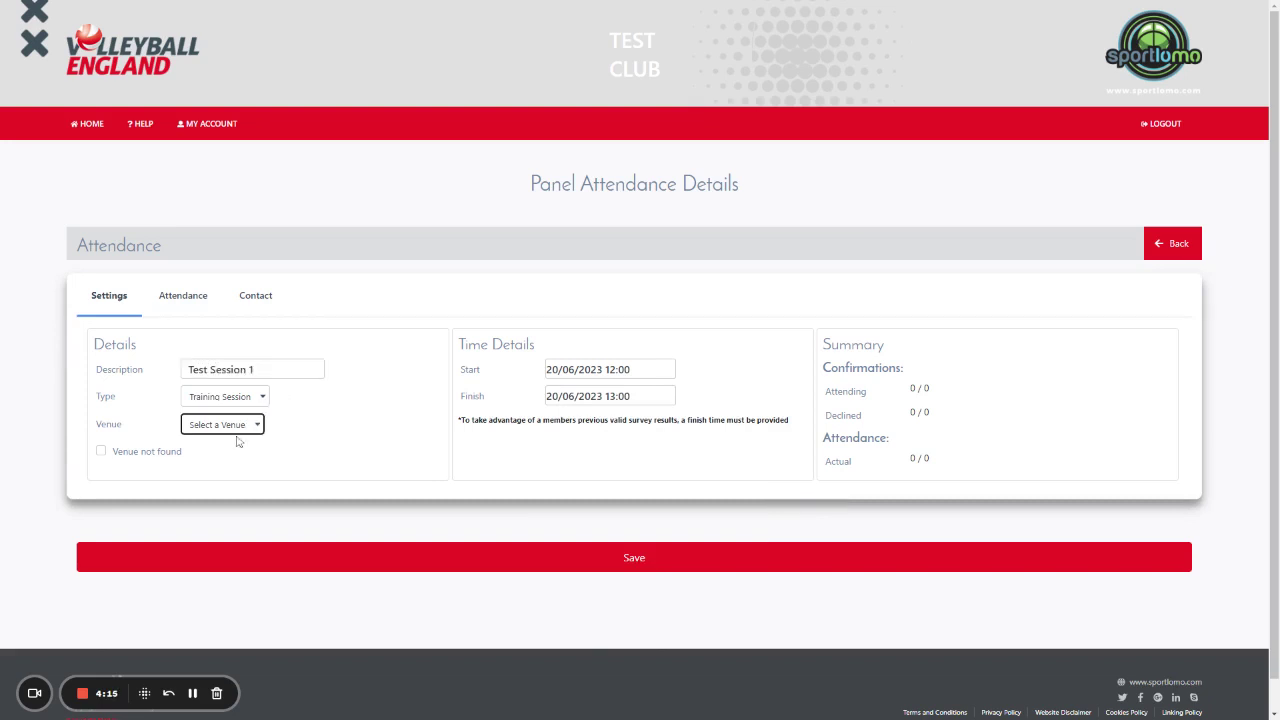
{"action": "left_click", "coordinate": [234, 446]}
{"action": "left_click", "coordinate": [101, 452]}
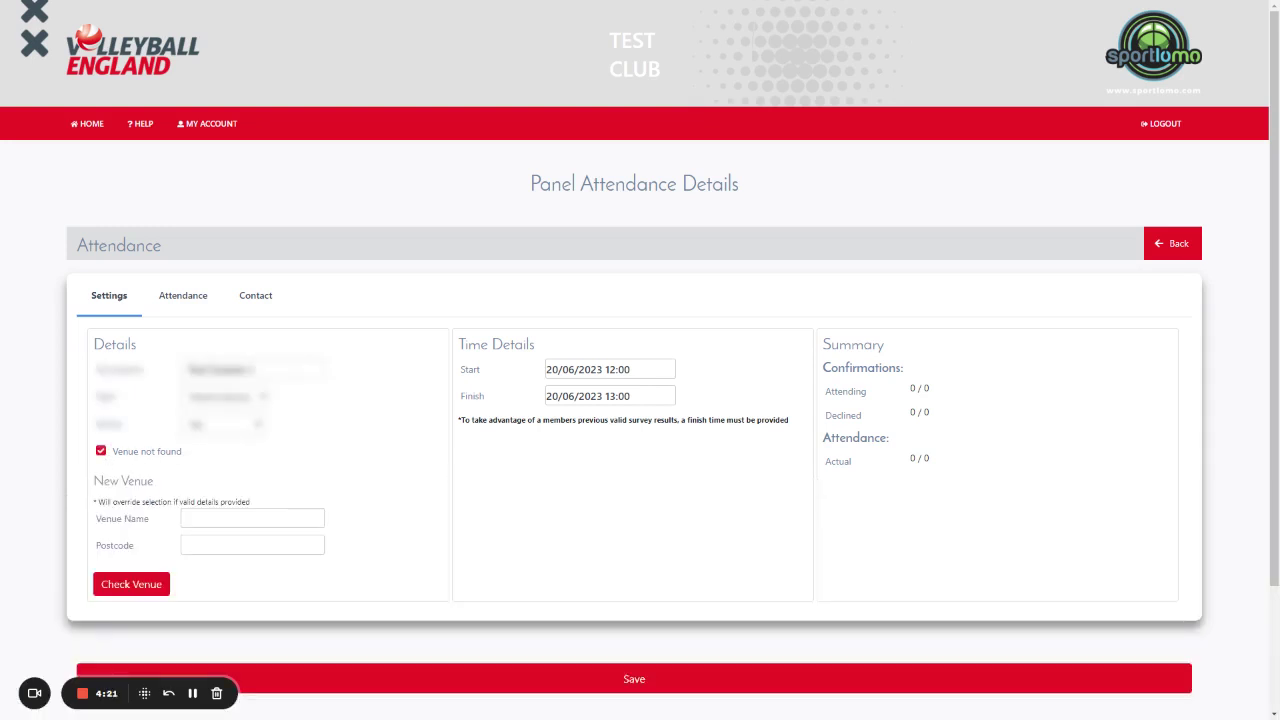
{"action": "left_click", "coordinate": [150, 453]}
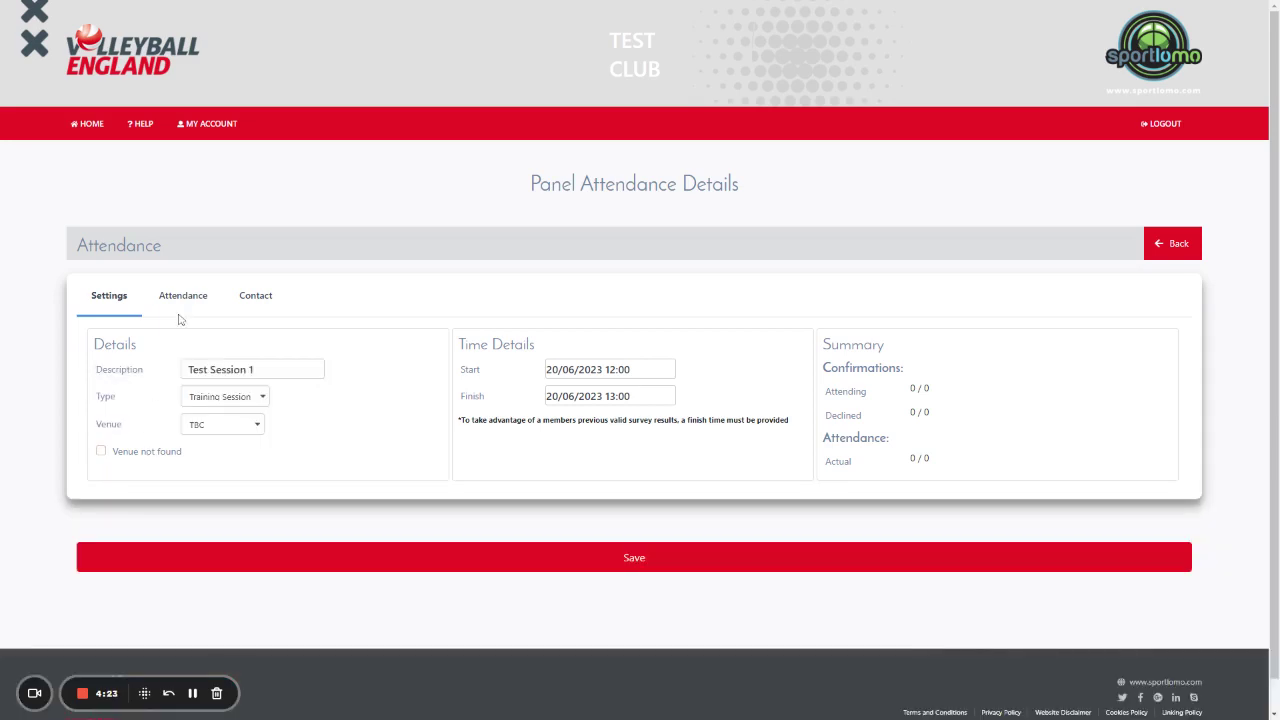
{"action": "left_click", "coordinate": [387, 558]}
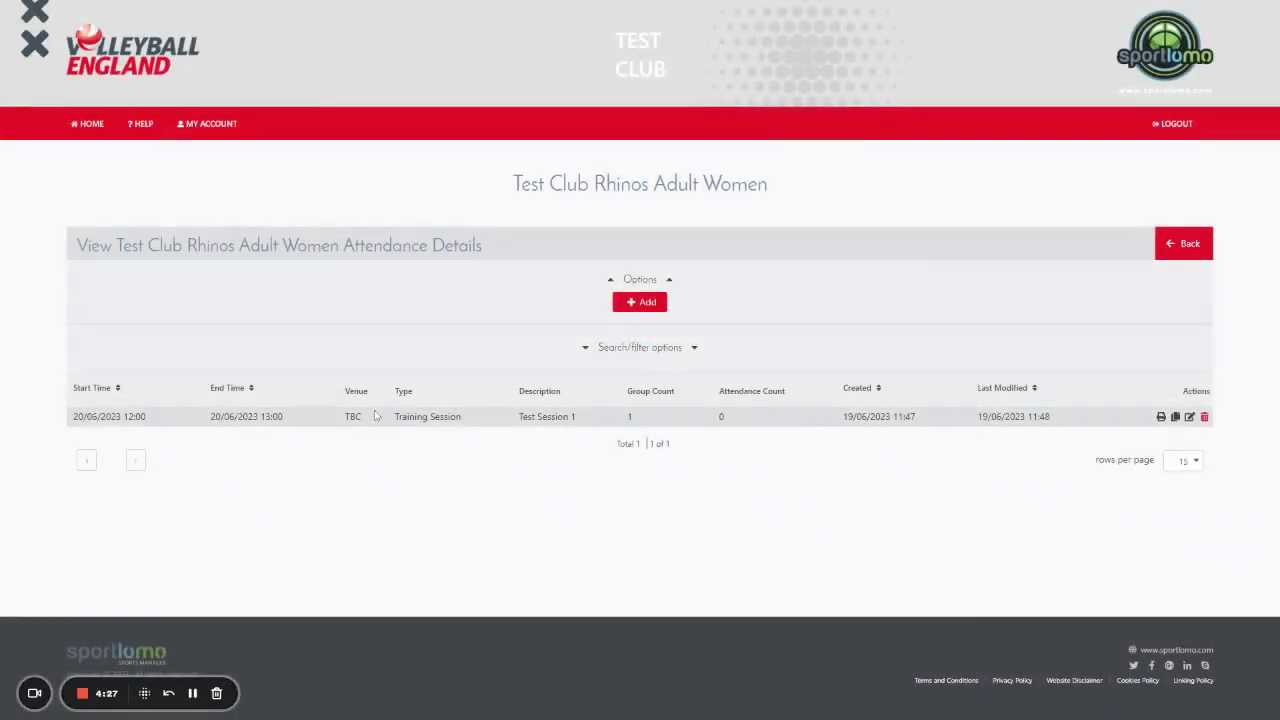
- Reopen Test Session 1, bring the panel's members into its attendance, and mark the player and the official as attended
{"action": "left_click", "coordinate": [1190, 417]}
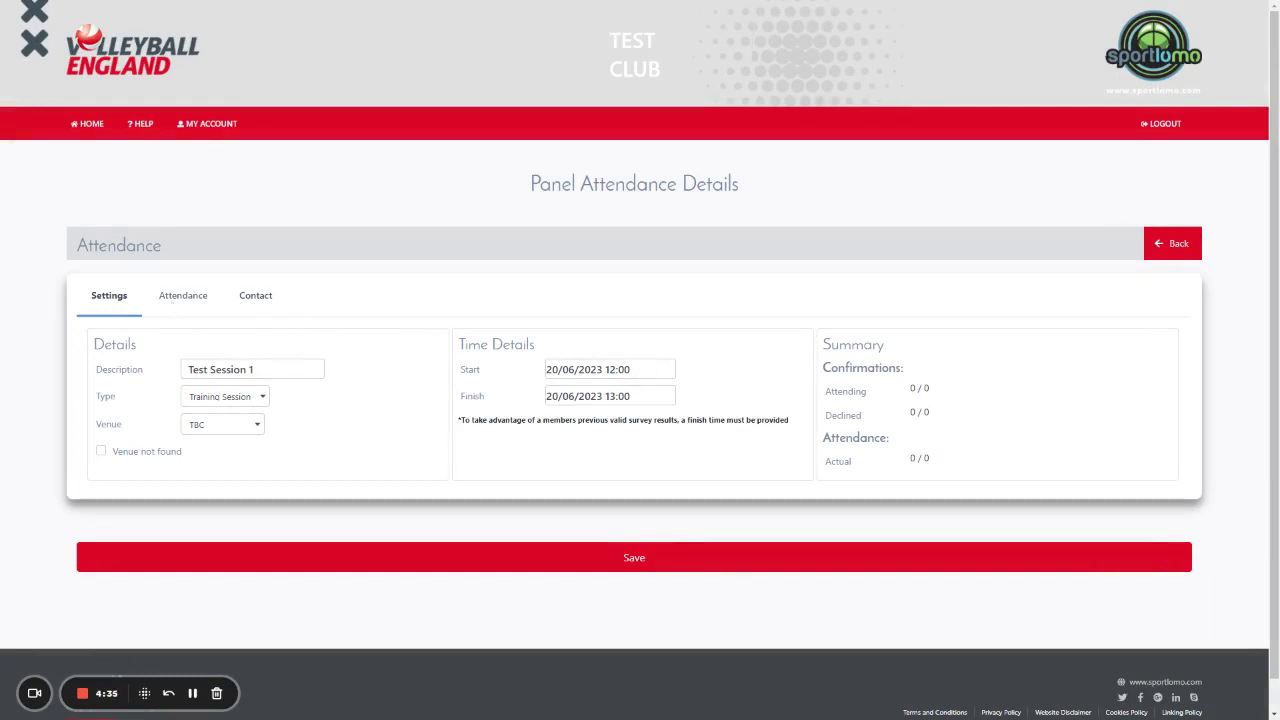
{"action": "left_click", "coordinate": [175, 300]}
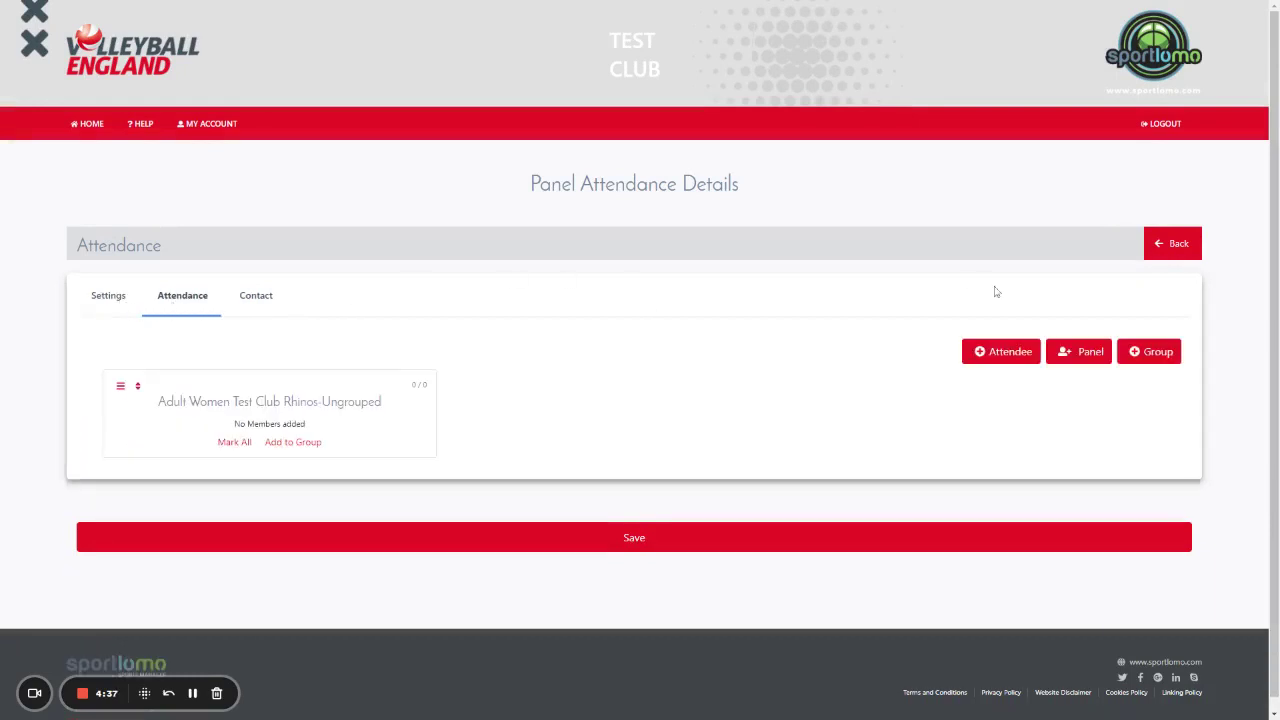
{"action": "left_click", "coordinate": [1088, 355]}
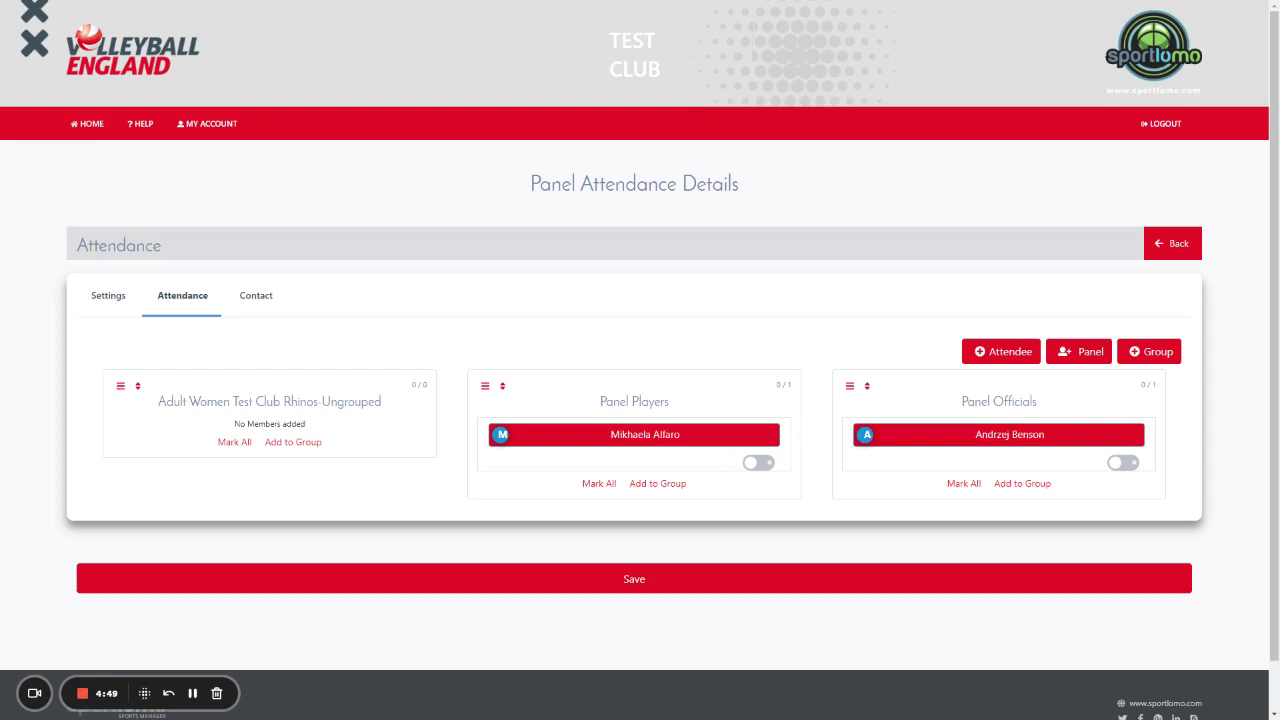
{"action": "left_click", "coordinate": [763, 463]}
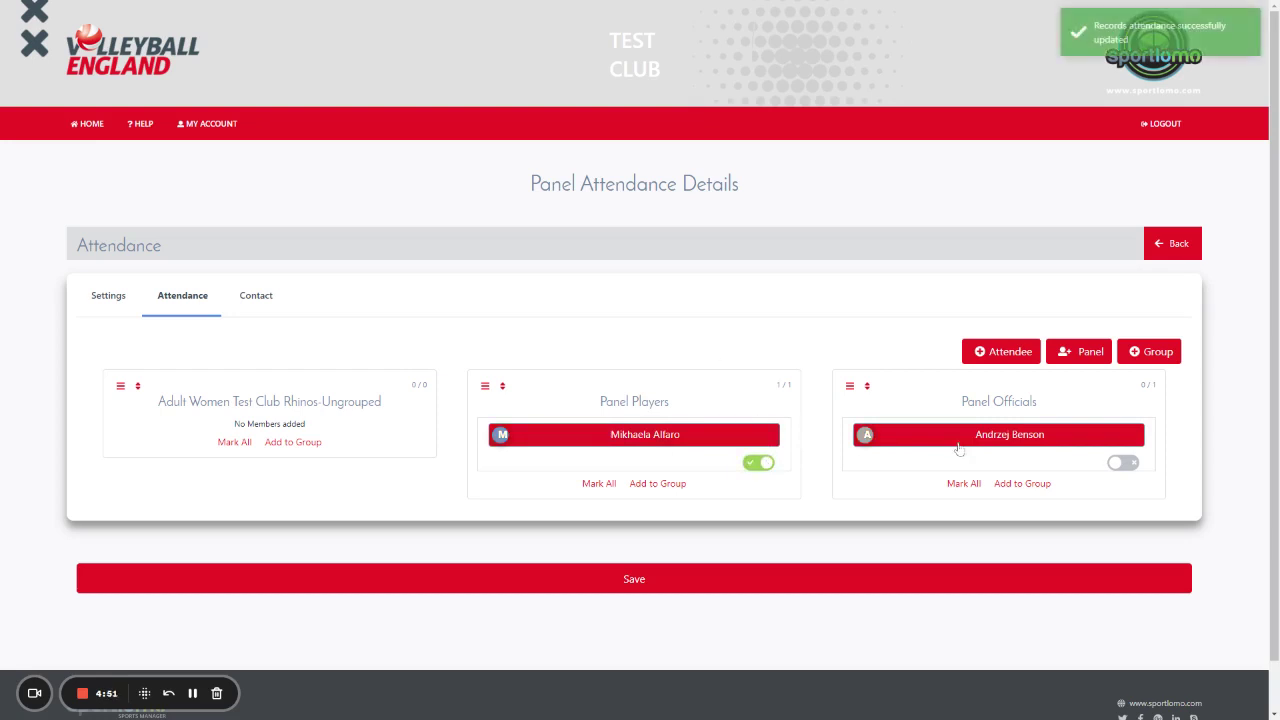
{"action": "left_click", "coordinate": [1126, 463]}
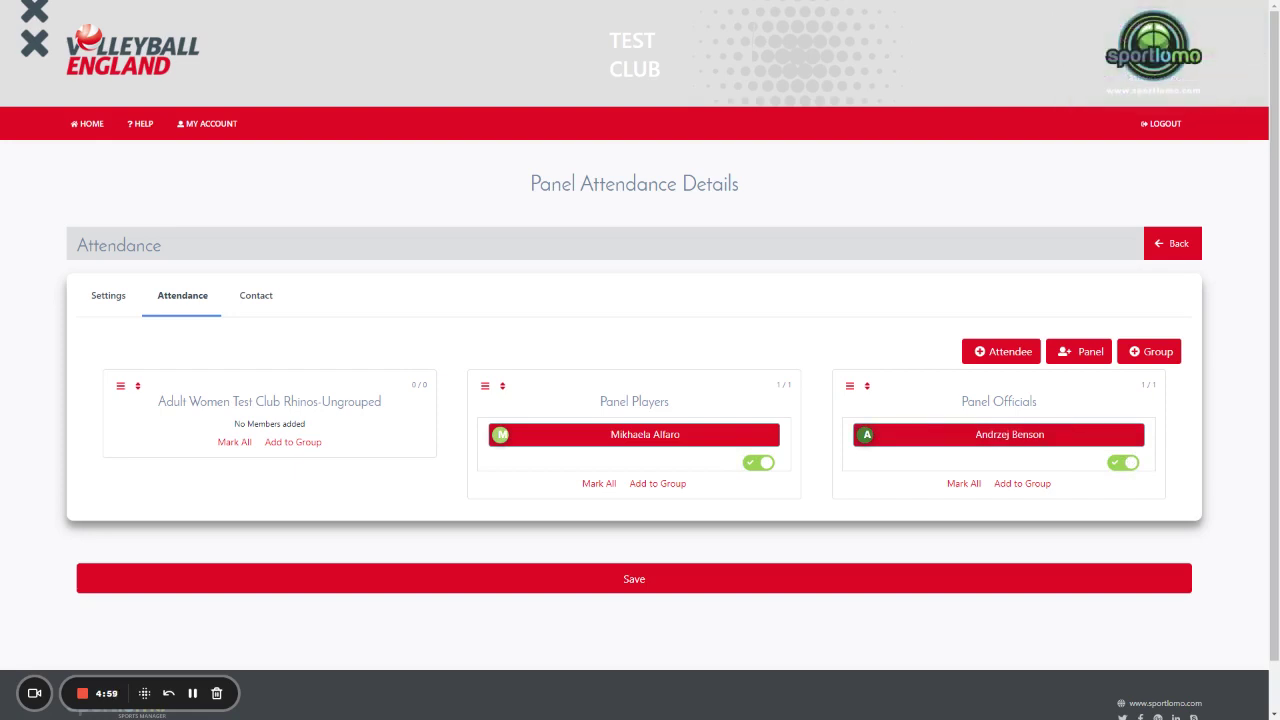
- Review the additional attendees available from the Membership DB source, and close the member selection without adding anyone
{"action": "left_click", "coordinate": [1001, 355]}
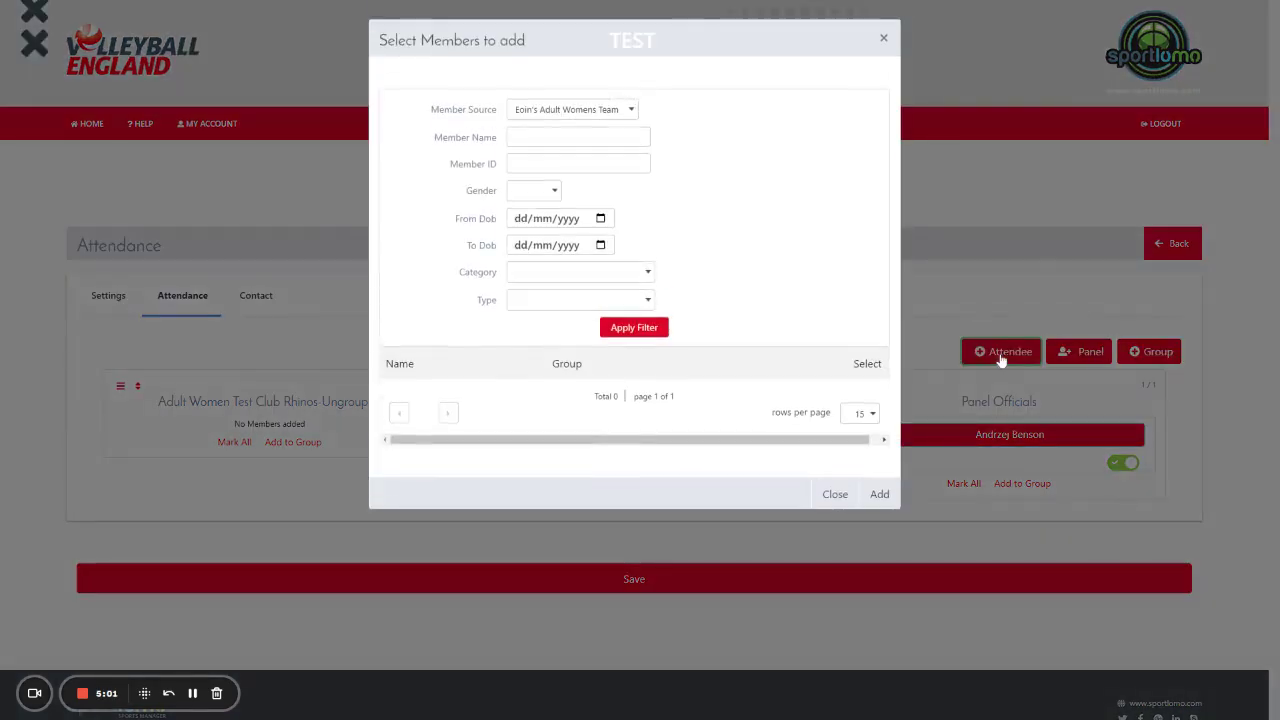
{"action": "left_click", "coordinate": [617, 114]}
{"action": "left_click", "coordinate": [600, 128]}
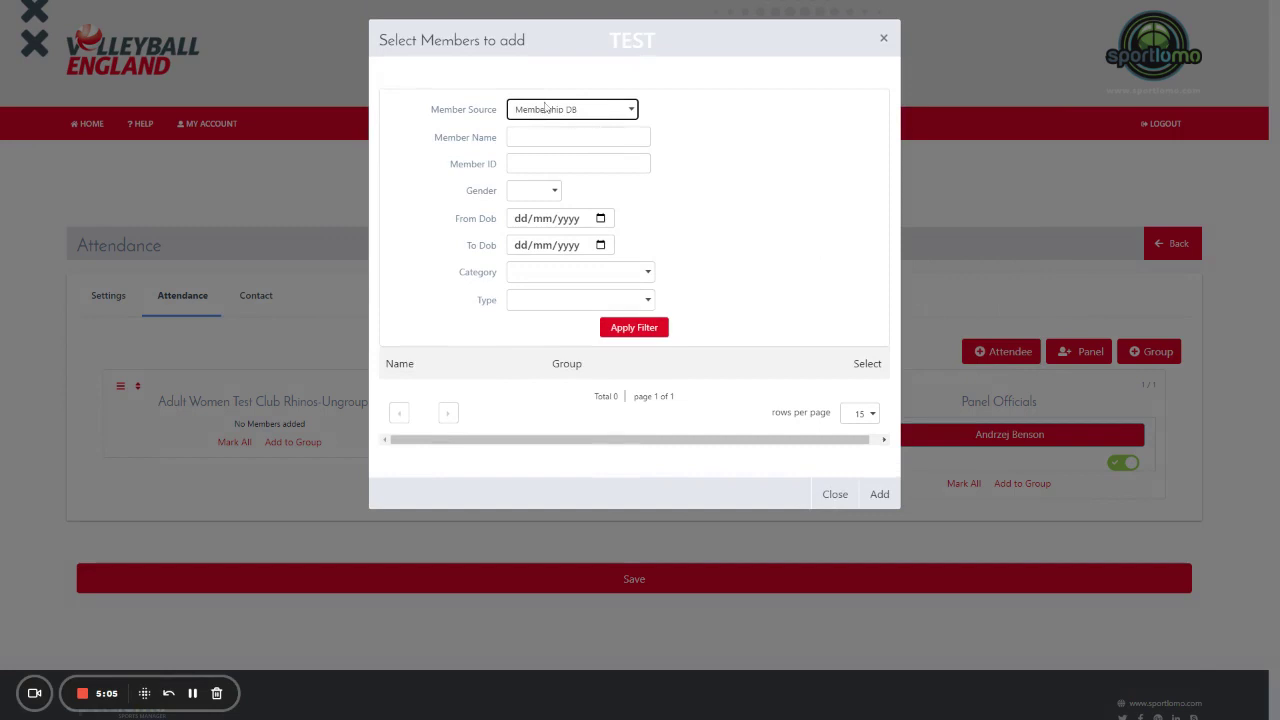
{"action": "left_click", "coordinate": [662, 330]}
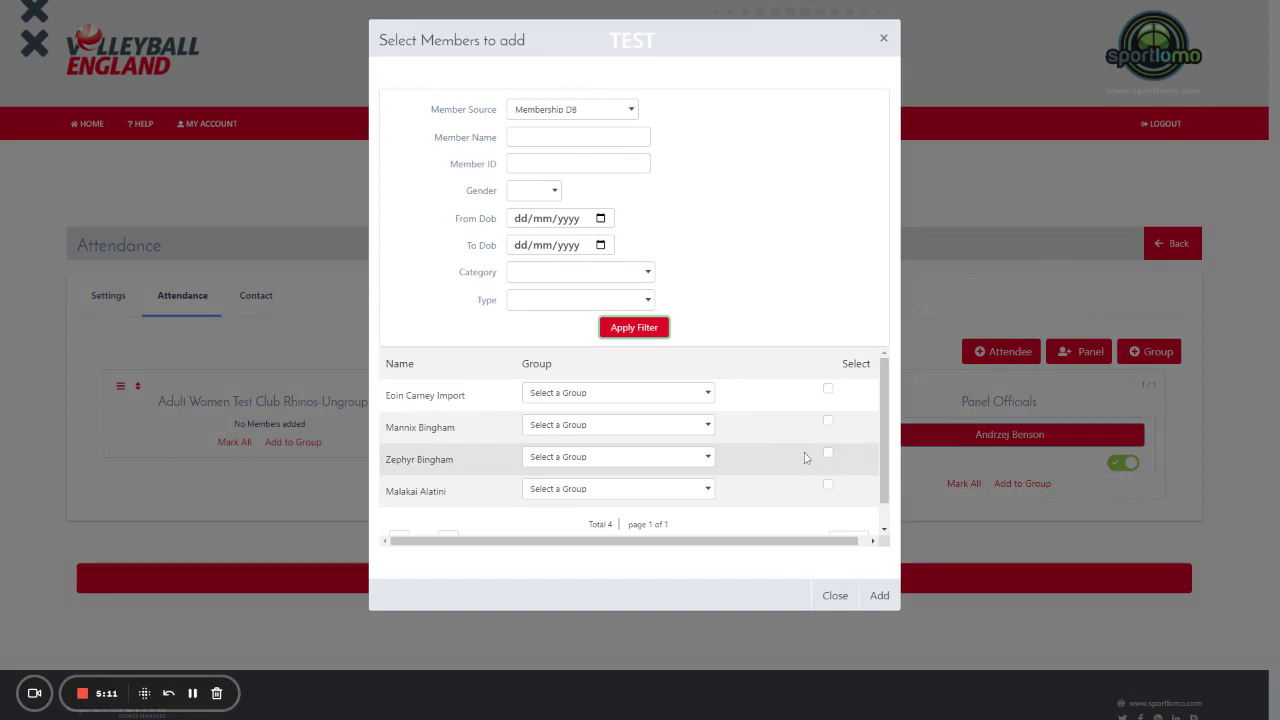
{"action": "left_click", "coordinate": [834, 595]}
- Save the Test Session 1 attendance, export it as a PDF attendance sheet, and view the sheet
{"action": "left_click", "coordinate": [728, 581]}
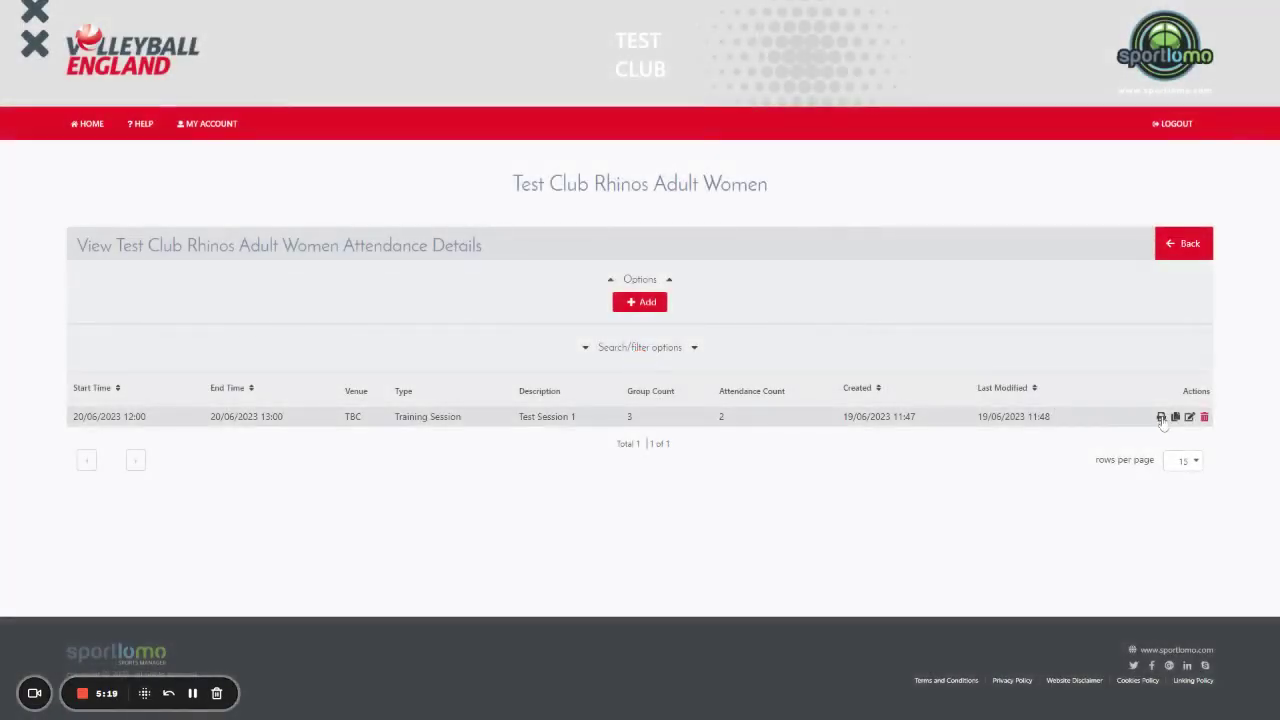
{"action": "left_click", "coordinate": [1161, 416]}
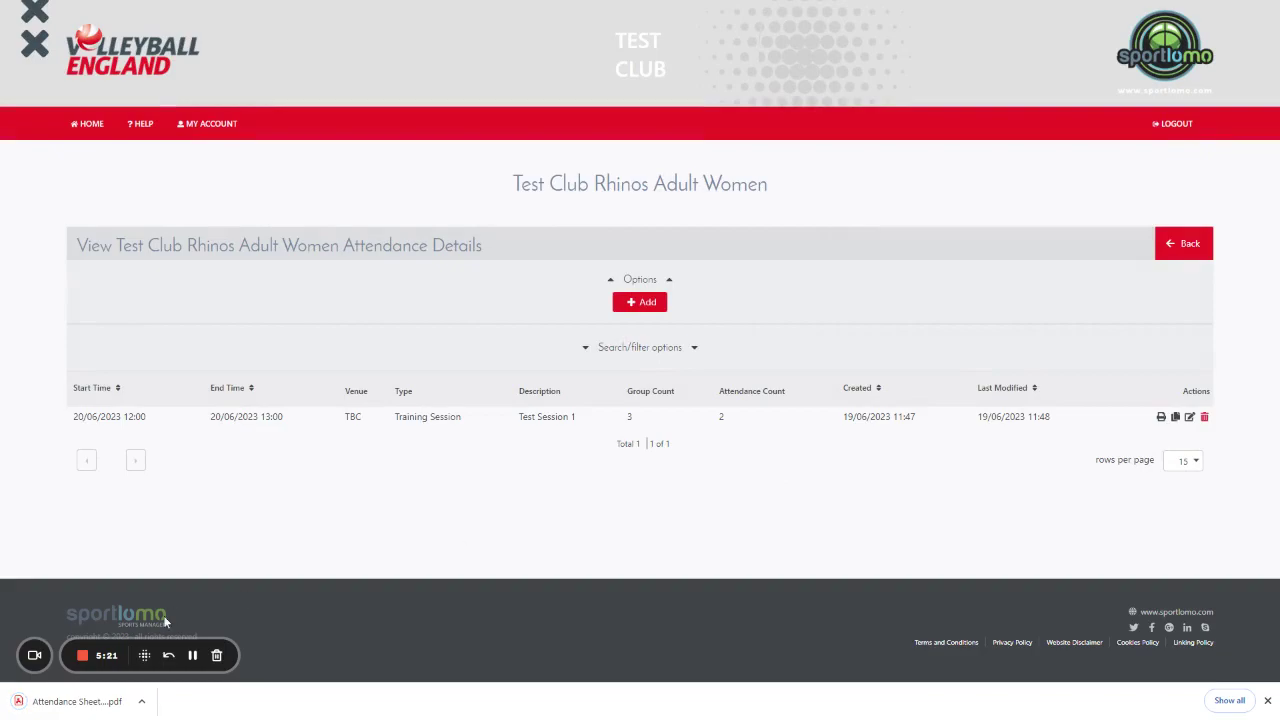
{"action": "left_click", "coordinate": [80, 701]}
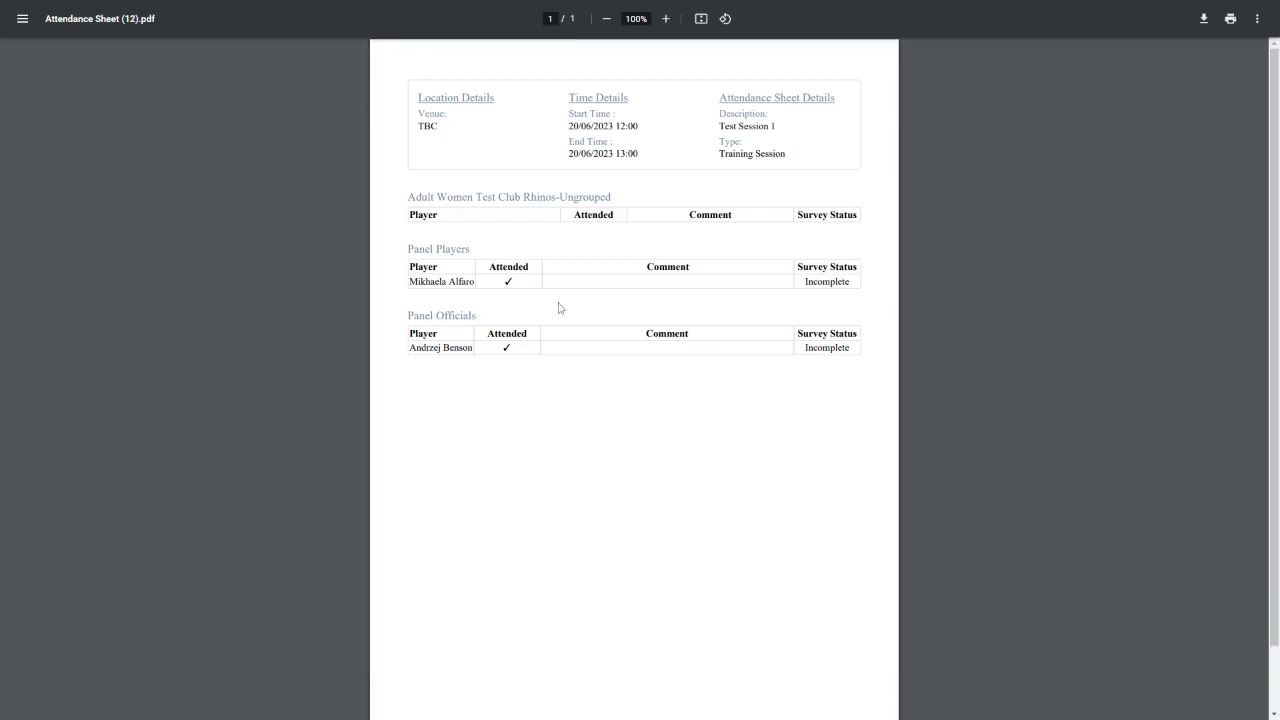
{"action": "key", "text": "ctrl+w"}
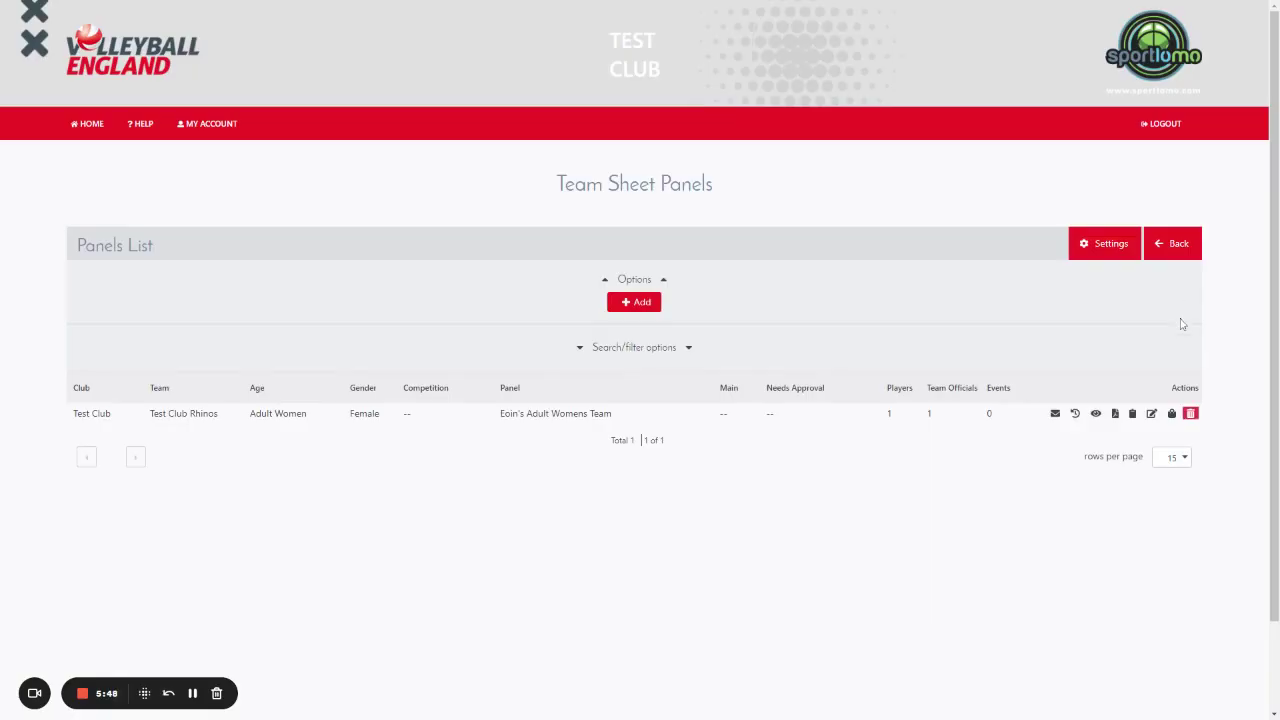
- View the editable details of the Test Club Rhinos Adult Women panel and go back to the panels list
{"action": "left_click", "coordinate": [1152, 414]}
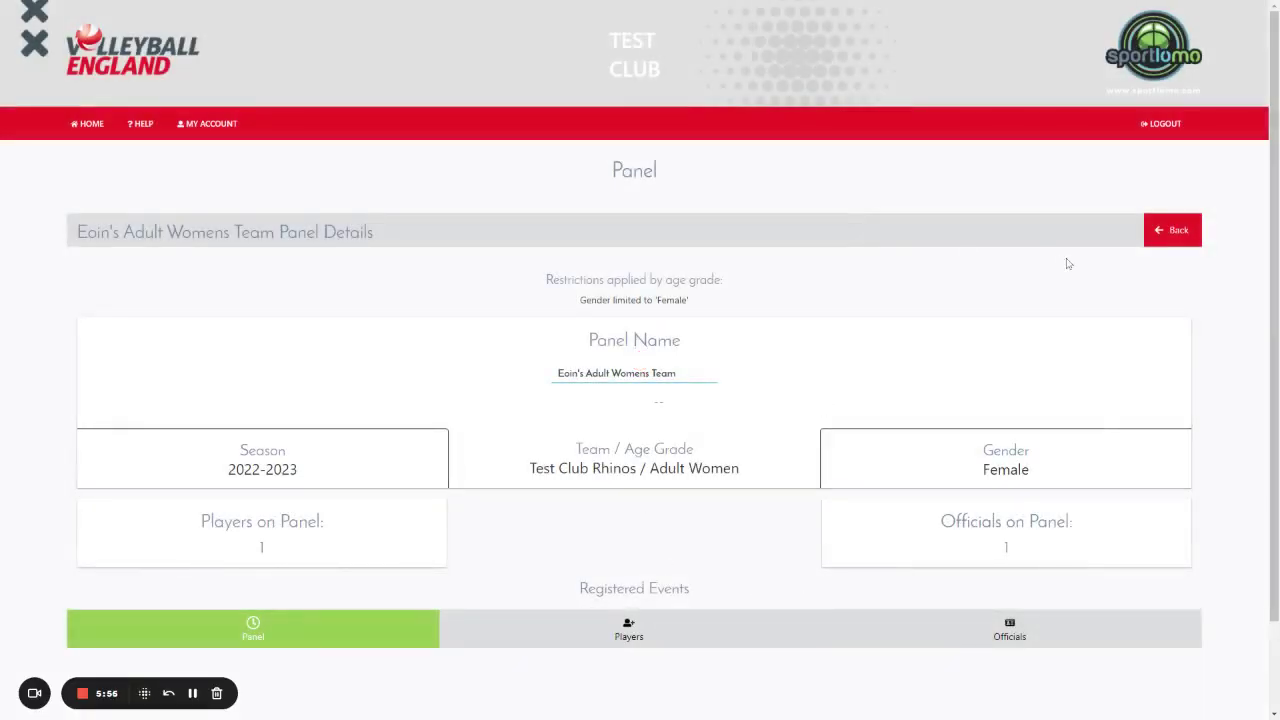
{"action": "left_click", "coordinate": [1187, 235]}
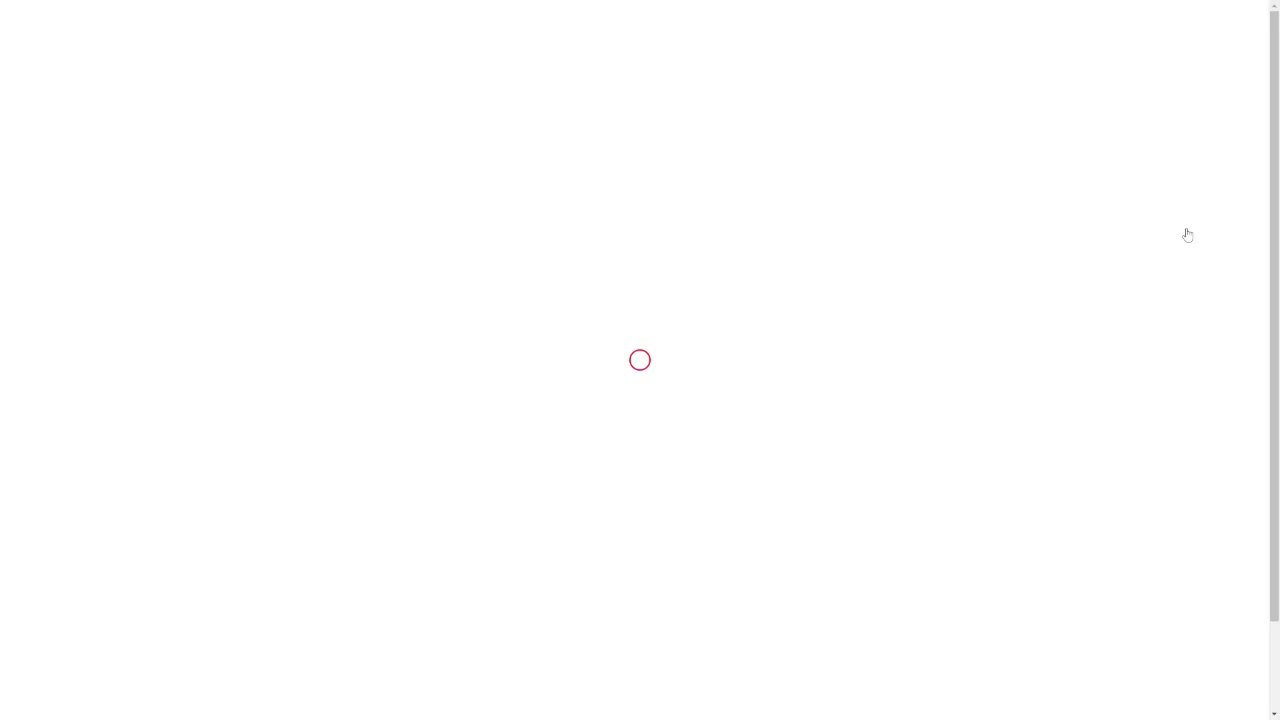